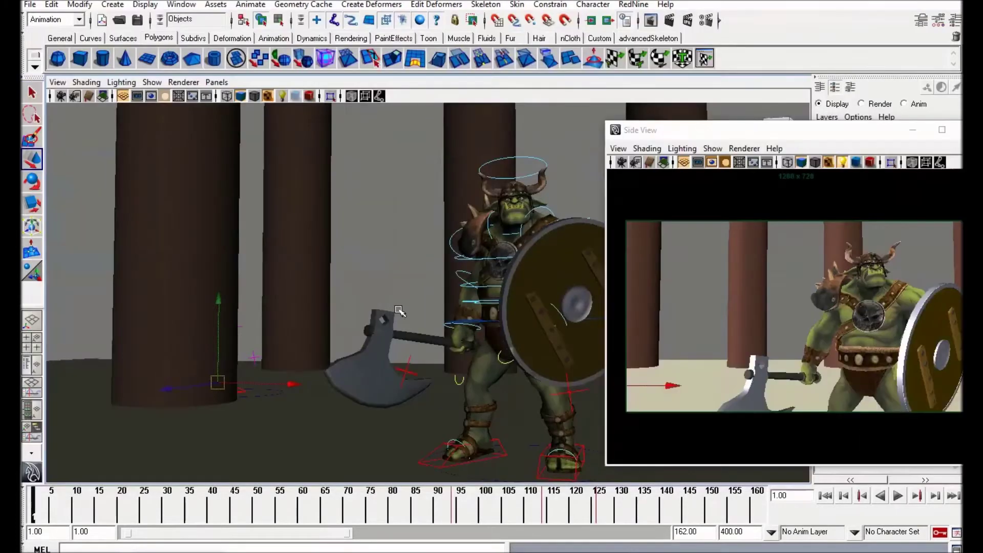
# Step: Review the shot by playing and scrubbing between frames 1 and 129, and examine both orcs' layout in the perspective view
pyautogui.click(899, 495)
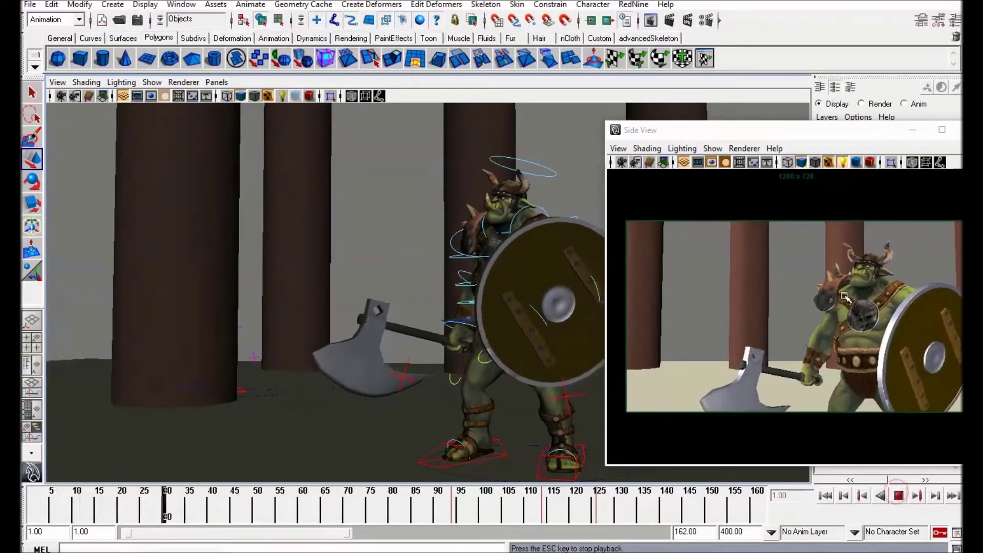
pyautogui.click(899, 495)
pyautogui.moveTo(578, 504)
pyautogui.mouseDown()
pyautogui.moveTo(509, 507)
pyautogui.moveTo(585, 511)
pyautogui.moveTo(505, 511)
pyautogui.moveTo(571, 511)
pyautogui.moveTo(508, 512)
pyautogui.moveTo(540, 512)
pyautogui.mouseUp()
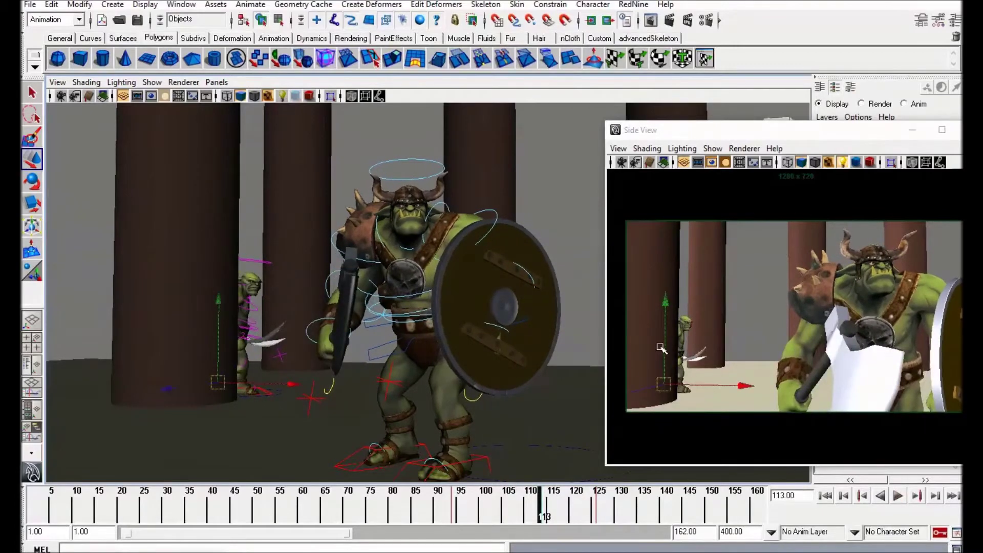
pyautogui.hotkey('alt', 'v')
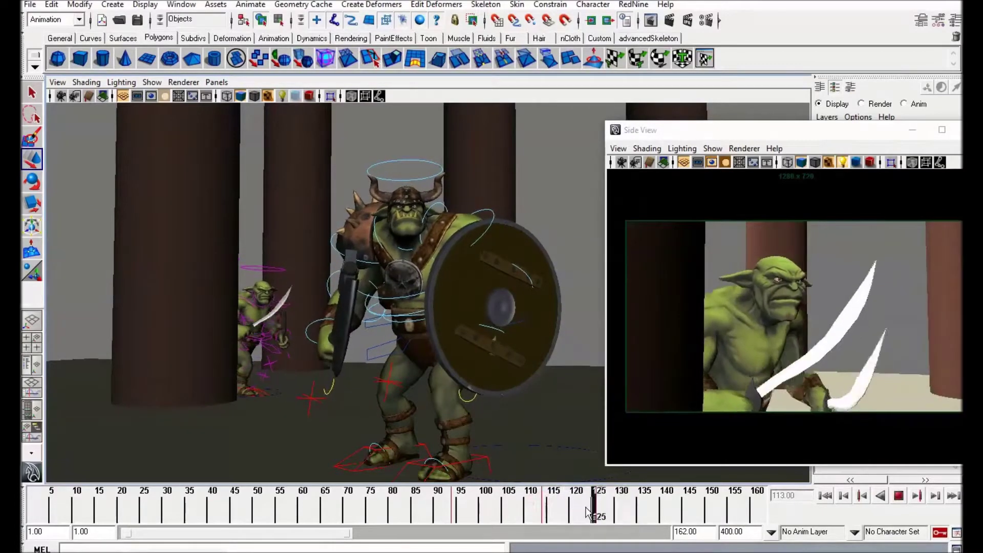
pyautogui.hotkey('alt', 'v')
pyautogui.moveTo(502, 502); pyautogui.dragTo(589, 509)
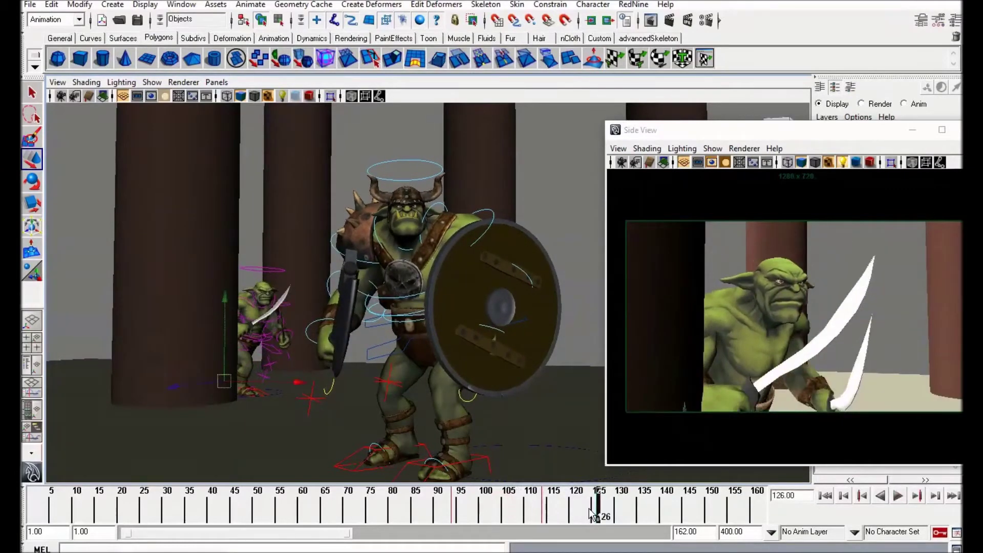
pyautogui.hotkey('alt', 'v')
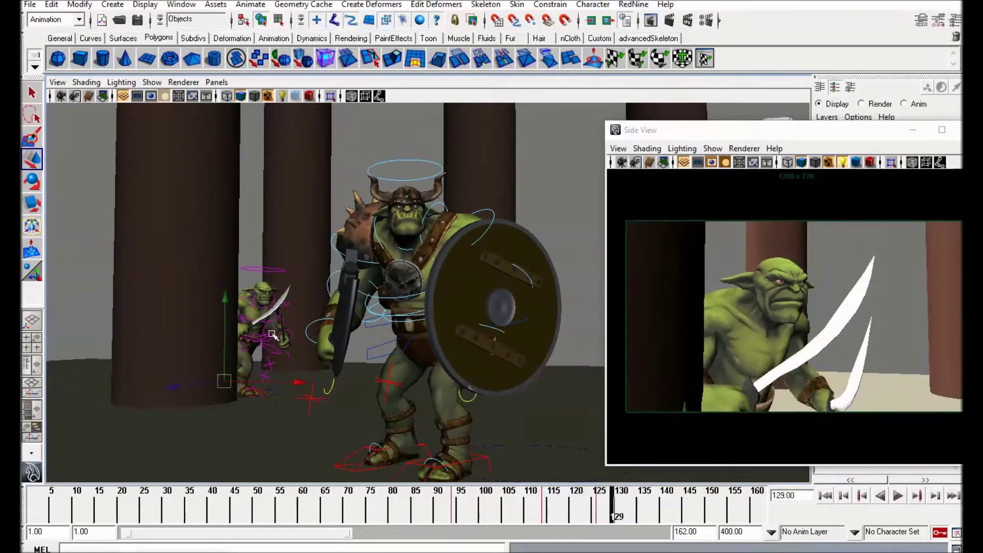
pyautogui.keyDown('alt'); pyautogui.moveTo(388, 376); pyautogui.dragTo(331, 300); pyautogui.keyUp('alt')
pyautogui.keyDown('alt'); pyautogui.moveTo(290, 277); pyautogui.dragTo(309, 283); pyautogui.keyUp('alt')
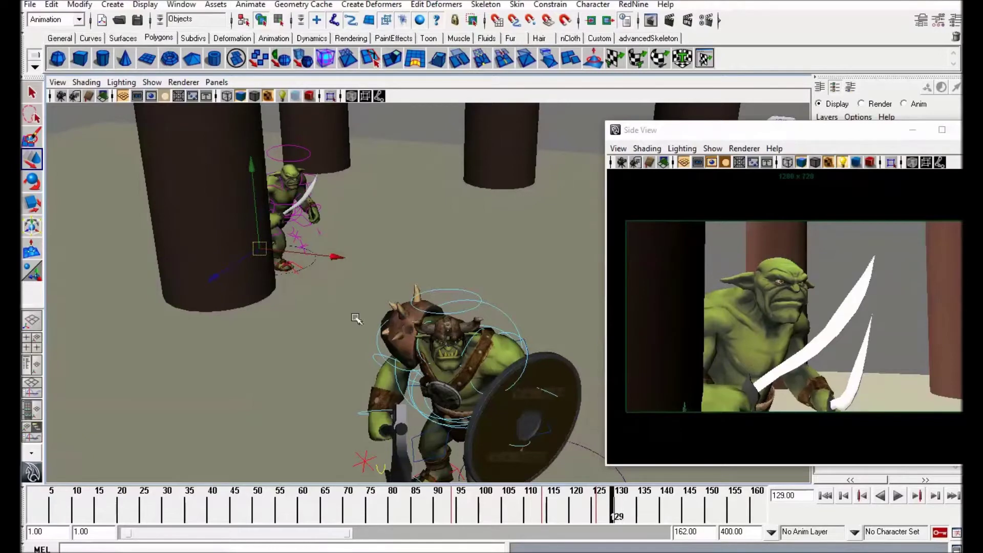
pyautogui.keyDown('alt'); pyautogui.moveTo(357, 318); pyautogui.dragTo(358, 255); pyautogui.keyUp('alt')
pyautogui.keyDown('alt'); pyautogui.moveTo(358, 254); pyautogui.dragTo(373, 379, button='middle'); pyautogui.keyUp('alt')
pyautogui.keyDown('alt'); pyautogui.moveTo(352, 303); pyautogui.dragTo(320, 294, button='right'); pyautogui.keyUp('alt')
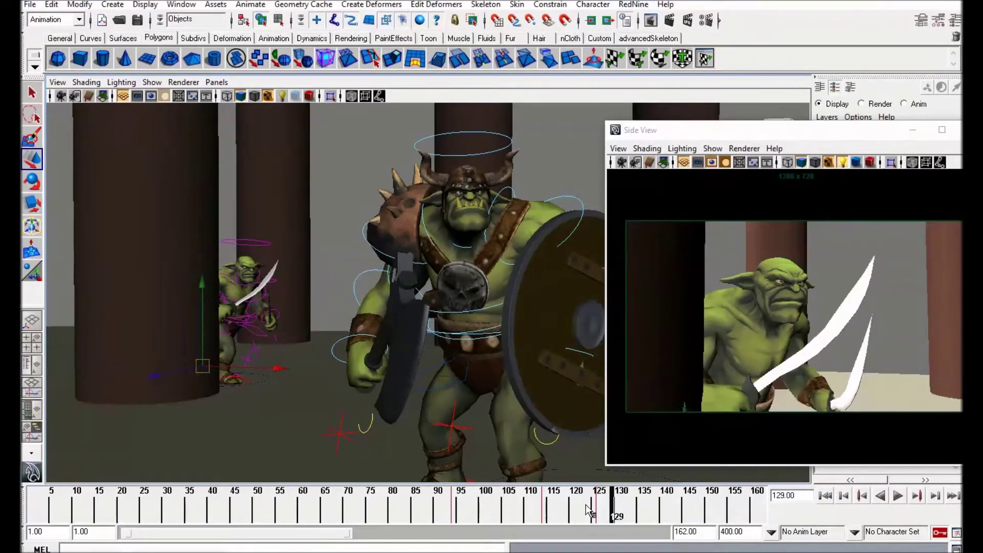
# Step: Go to frame 124, frame the sword-wielding orc beside the tree and select all of his controls
pyautogui.moveTo(593, 510)
pyautogui.mouseDown()
pyautogui.moveTo(489, 498)
pyautogui.moveTo(590, 504)
pyautogui.mouseUp()
pyautogui.keyDown('alt'); pyautogui.moveTo(500, 434); pyautogui.dragTo(474, 338, button='right'); pyautogui.keyUp('alt')
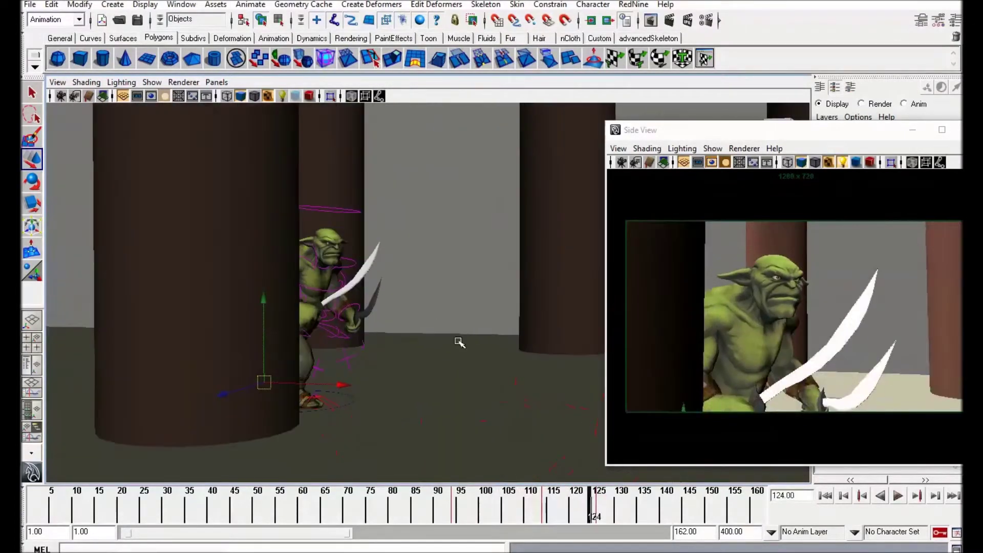
pyautogui.keyDown('alt'); pyautogui.moveTo(474, 338); pyautogui.dragTo(461, 344); pyautogui.keyUp('alt')
pyautogui.keyDown('alt'); pyautogui.moveTo(460, 344); pyautogui.dragTo(369, 304, button='middle'); pyautogui.keyUp('alt')
pyautogui.moveTo(272, 150); pyautogui.dragTo(498, 423)
pyautogui.keyDown('alt'); pyautogui.moveTo(271, 215); pyautogui.dragTo(356, 215, button='right'); pyautogui.keyUp('alt')
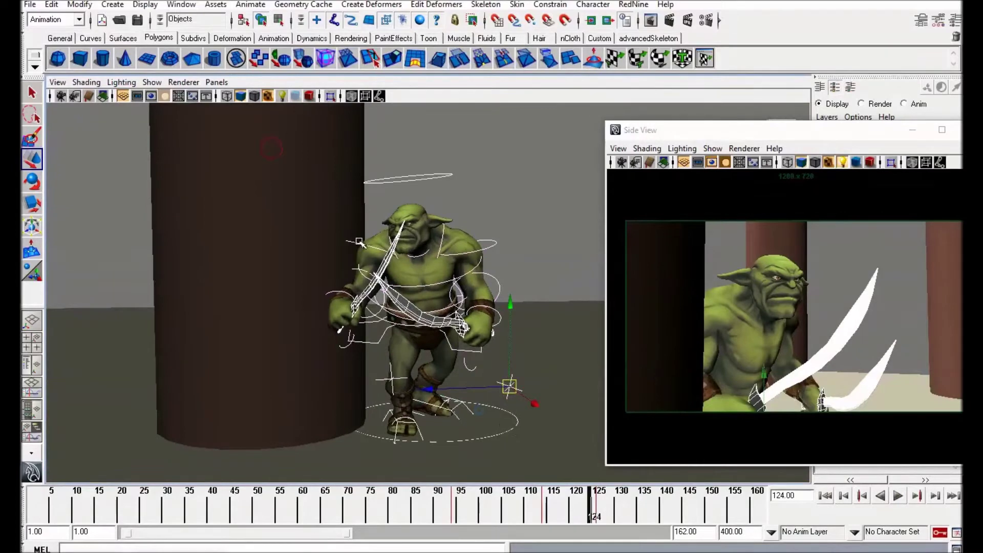
# Step: At frame 126, rotate the orc's raised sword so that its tip points higher
pyautogui.click(361, 248)
pyautogui.keyDown('alt'); pyautogui.moveTo(288, 366); pyautogui.dragTo(407, 387, button='right'); pyautogui.keyUp('alt')
pyautogui.moveTo(527, 499); pyautogui.dragTo(598, 506)
pyautogui.press('e')
pyautogui.moveTo(390, 336); pyautogui.dragTo(307, 263)
pyautogui.press('w')
pyautogui.click(290, 287)
pyautogui.press('e')
pyautogui.moveTo(294, 307); pyautogui.dragTo(307, 259)
pyautogui.press('w')
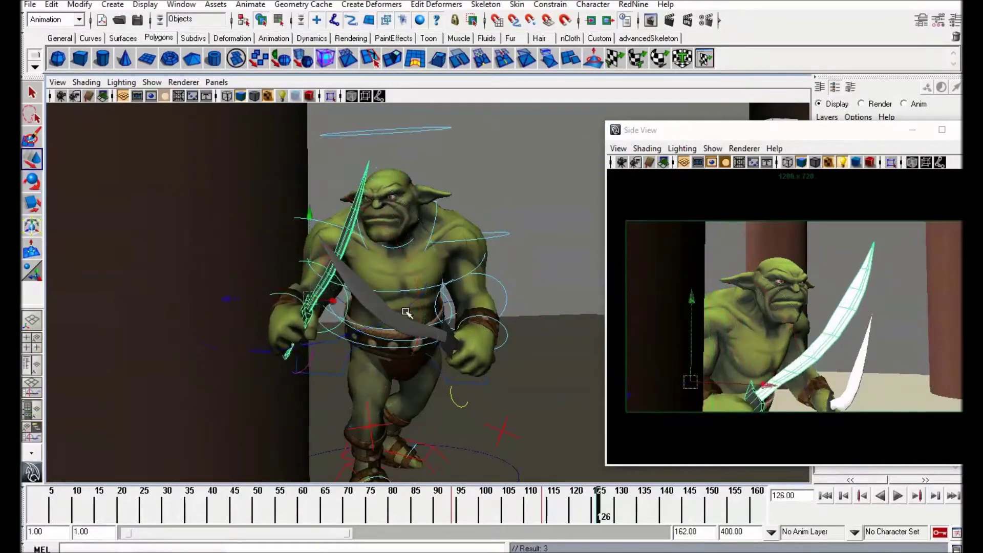
# Step: Select all controls of the sword-wielding orc and key his whole pose at frame 126
pyautogui.scroll(-3, 406, 312)
pyautogui.click(254, 183)
pyautogui.moveTo(266, 144); pyautogui.dragTo(515, 435)
pyautogui.moveTo(587, 508)
pyautogui.mouseDown()
pyautogui.moveTo(507, 512)
pyautogui.moveTo(598, 505)
pyautogui.mouseUp()
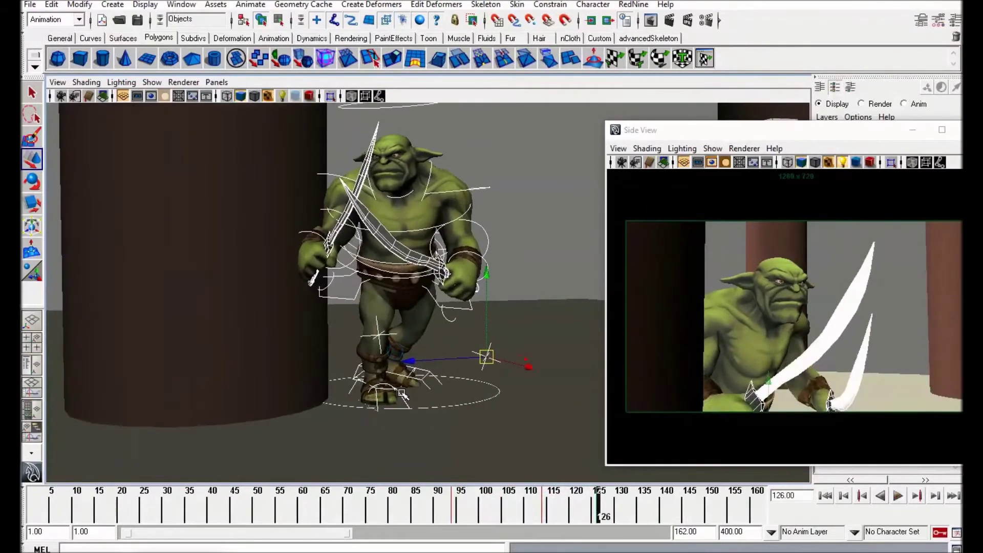
pyautogui.moveTo(402, 394)
pyautogui.keyDown('alt'); pyautogui.mouseDown()
pyautogui.moveTo(466, 387)
pyautogui.moveTo(417, 392)
pyautogui.moveTo(435, 382)
pyautogui.moveTo(400, 377)
pyautogui.mouseUp(); pyautogui.keyUp('alt')
pyautogui.keyDown('alt'); pyautogui.moveTo(467, 380); pyautogui.dragTo(498, 332); pyautogui.keyUp('alt')
pyautogui.press('e')
pyautogui.keyDown('alt'); pyautogui.moveTo(468, 333); pyautogui.dragTo(471, 364, button='middle'); pyautogui.keyUp('alt')
pyautogui.press('w')
pyautogui.keyDown('alt'); pyautogui.moveTo(555, 435); pyautogui.dragTo(548, 416, button='middle'); pyautogui.keyUp('alt')
pyautogui.keyDown('alt'); pyautogui.moveTo(548, 416); pyautogui.dragTo(588, 430, button='right'); pyautogui.keyUp('alt')
pyautogui.press('s')
# Step: Go to frame 135 and examine the sword-wielding orc's pelvis and waist controls from the side
pyautogui.moveTo(527, 507); pyautogui.dragTo(641, 502)
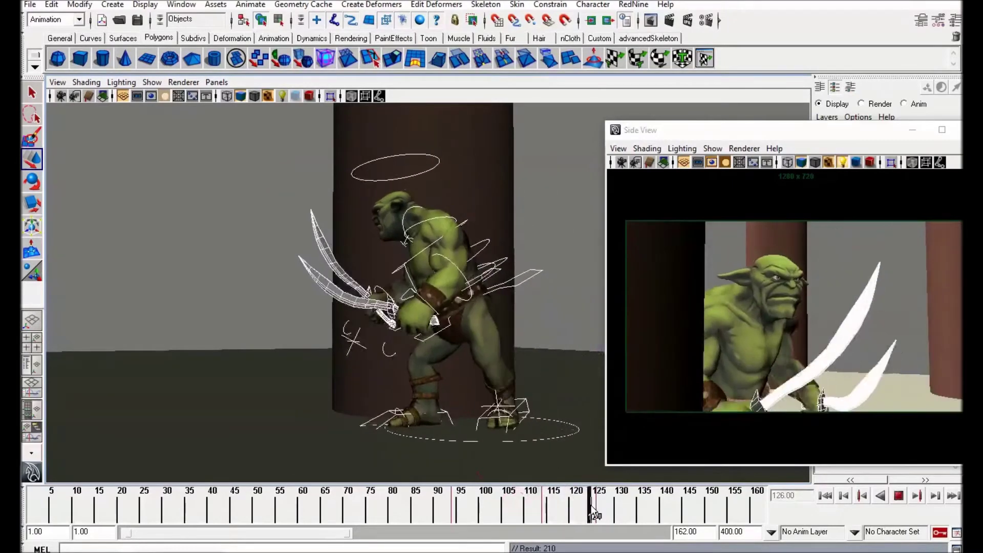
pyautogui.scroll(1, 509, 271)
pyautogui.click(512, 283)
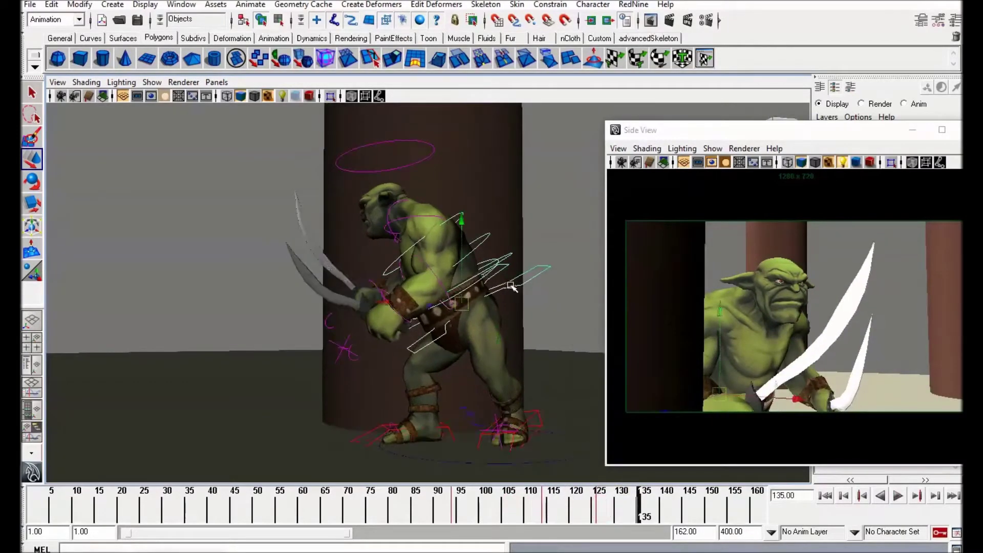
pyautogui.keyDown('alt'); pyautogui.moveTo(478, 327); pyautogui.dragTo(455, 323, button='middle'); pyautogui.keyUp('alt')
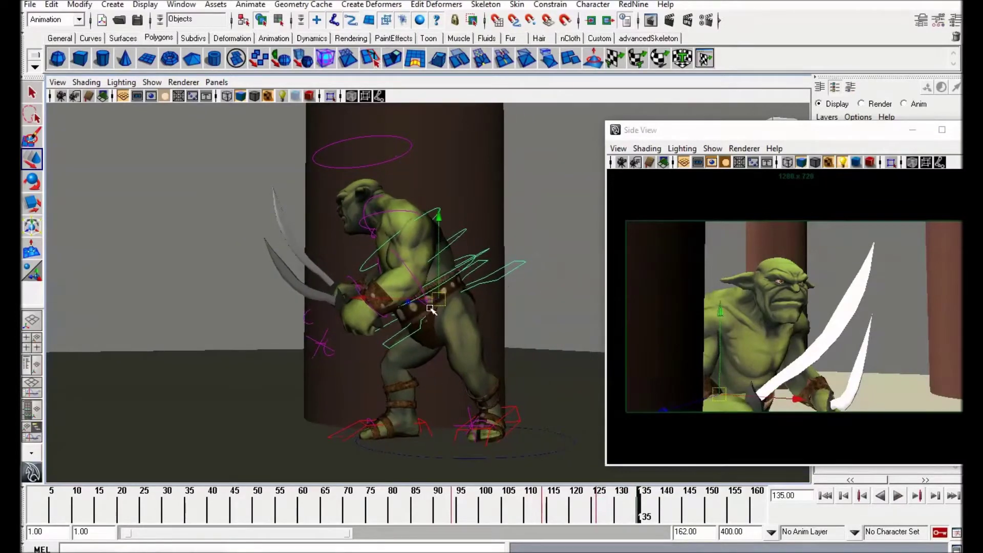
pyautogui.scroll(3, 491, 251)
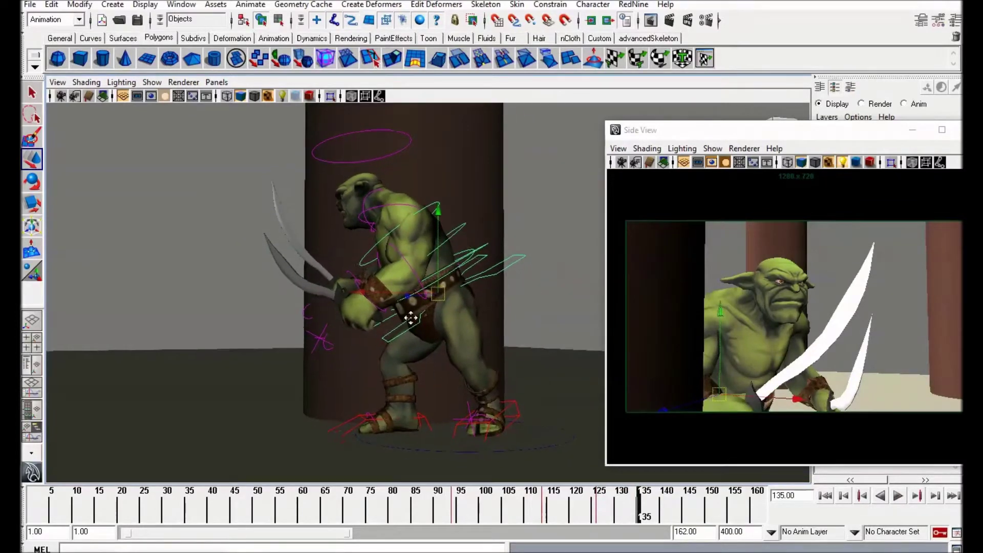
pyautogui.click(496, 240)
pyautogui.keyDown('alt'); pyautogui.moveTo(495, 240); pyautogui.dragTo(479, 243); pyautogui.keyUp('alt')
pyautogui.press('e')
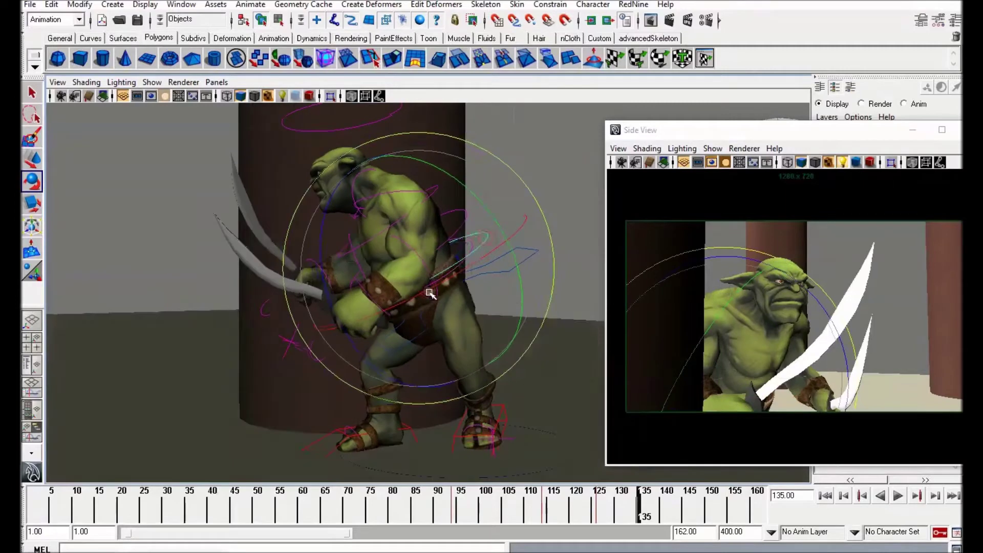
pyautogui.keyDown('alt'); pyautogui.moveTo(444, 342); pyautogui.dragTo(275, 175); pyautogui.keyUp('alt')
pyautogui.press('w')
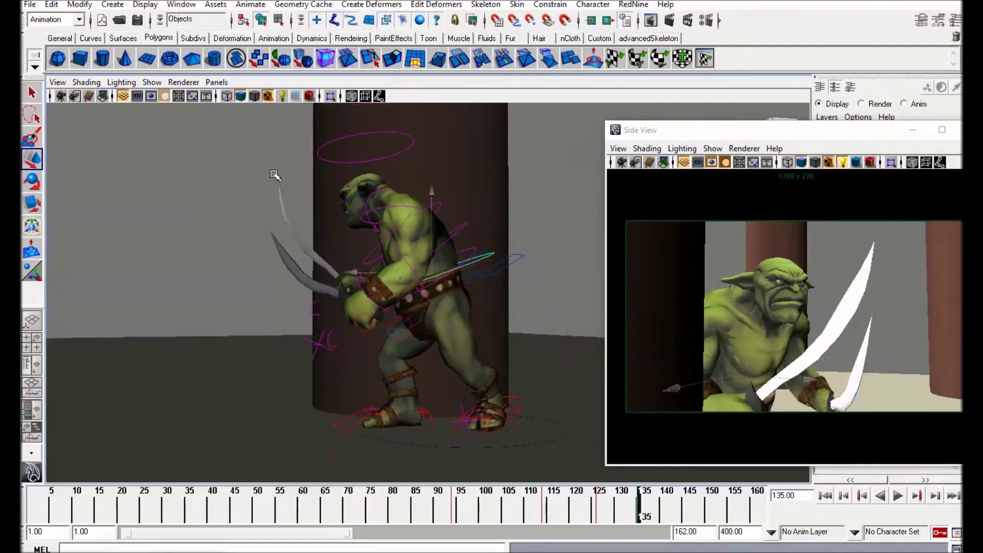
# Step: Select all of the sword-wielding orc's controls and paste the keys from frame 135 onto frame 126
pyautogui.moveTo(561, 439); pyautogui.dragTo(564, 440)
pyautogui.keyDown('alt'); pyautogui.moveTo(563, 440); pyautogui.dragTo(617, 479, button='right'); pyautogui.keyUp('alt')
pyautogui.moveTo(564, 514); pyautogui.dragTo(639, 513)
pyautogui.moveTo(638, 513); pyautogui.dragTo(661, 402, button='right')
pyautogui.moveTo(617, 508); pyautogui.dragTo(598, 509)
pyautogui.moveTo(597, 509); pyautogui.dragTo(660, 426, button='right')
pyautogui.moveTo(725, 433); pyautogui.dragTo(725, 428, button='right')
pyautogui.moveTo(593, 513)
pyautogui.mouseDown()
pyautogui.moveTo(532, 515)
pyautogui.moveTo(601, 514)
pyautogui.mouseUp()
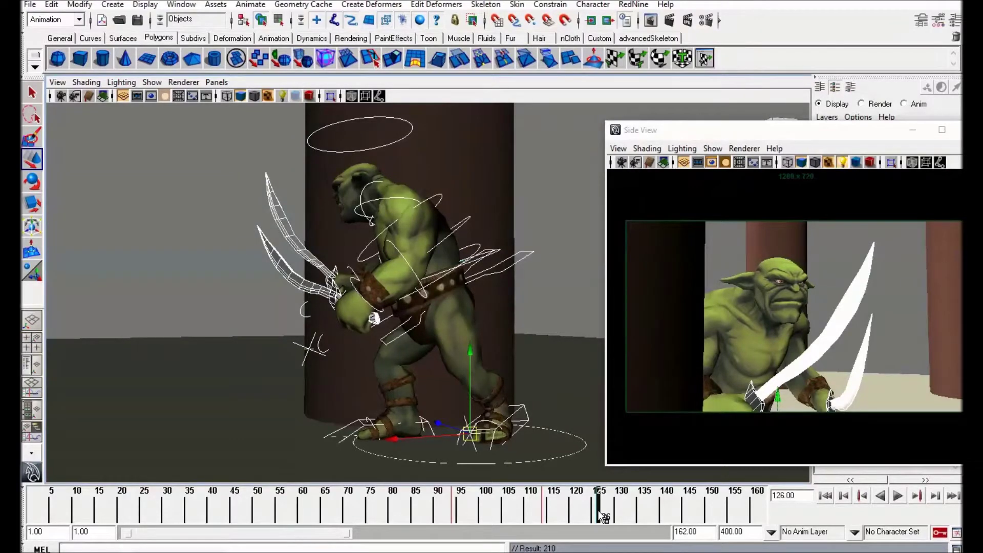
pyautogui.moveTo(518, 504)
pyautogui.mouseDown()
pyautogui.moveTo(589, 510)
pyautogui.moveTo(542, 504)
pyautogui.moveTo(593, 500)
pyautogui.moveTo(598, 507)
pyautogui.moveTo(536, 506)
pyautogui.moveTo(600, 515)
pyautogui.mouseUp()
# Step: At frame 135, shift the sword-wielding orc's body forward and raise the heel of his trailing foot
pyautogui.keyDown('alt'); pyautogui.moveTo(496, 347); pyautogui.dragTo(522, 350, button='right'); pyautogui.keyUp('alt')
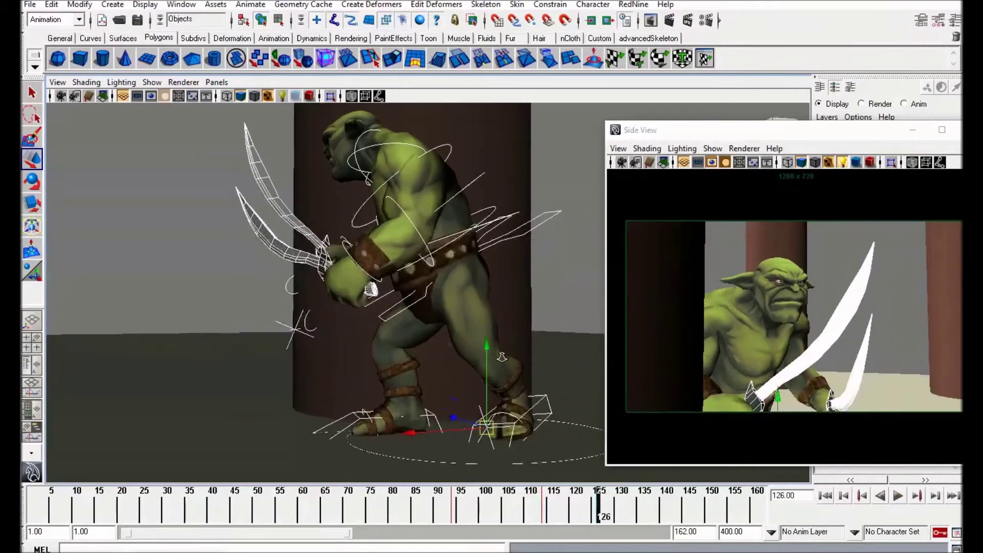
pyautogui.keyDown('alt'); pyautogui.moveTo(449, 345); pyautogui.dragTo(443, 307, button='middle'); pyautogui.keyUp('alt')
pyautogui.moveTo(604, 511); pyautogui.dragTo(633, 516)
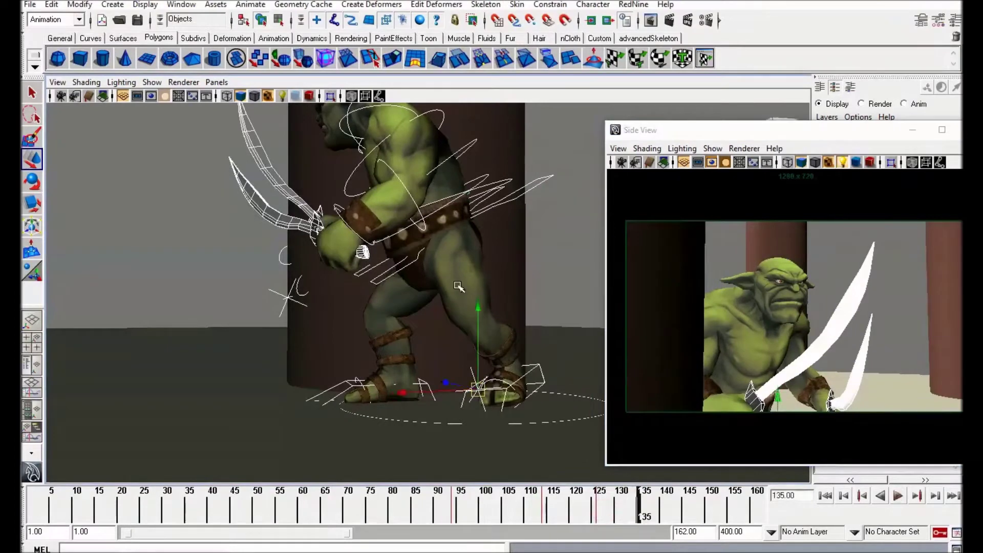
pyautogui.keyDown('alt'); pyautogui.moveTo(465, 325); pyautogui.dragTo(465, 353, button='middle'); pyautogui.keyUp('alt')
pyautogui.click(416, 293)
pyautogui.keyDown('alt'); pyautogui.moveTo(542, 392); pyautogui.dragTo(421, 352); pyautogui.keyUp('alt')
pyautogui.press('e')
pyautogui.press('w')
pyautogui.press('e')
pyautogui.press('w')
pyautogui.press('w')
pyautogui.keyDown('alt'); pyautogui.moveTo(405, 357); pyautogui.dragTo(432, 355, button='middle'); pyautogui.keyUp('alt')
pyautogui.keyDown('alt'); pyautogui.moveTo(407, 378); pyautogui.dragTo(466, 372); pyautogui.keyUp('alt')
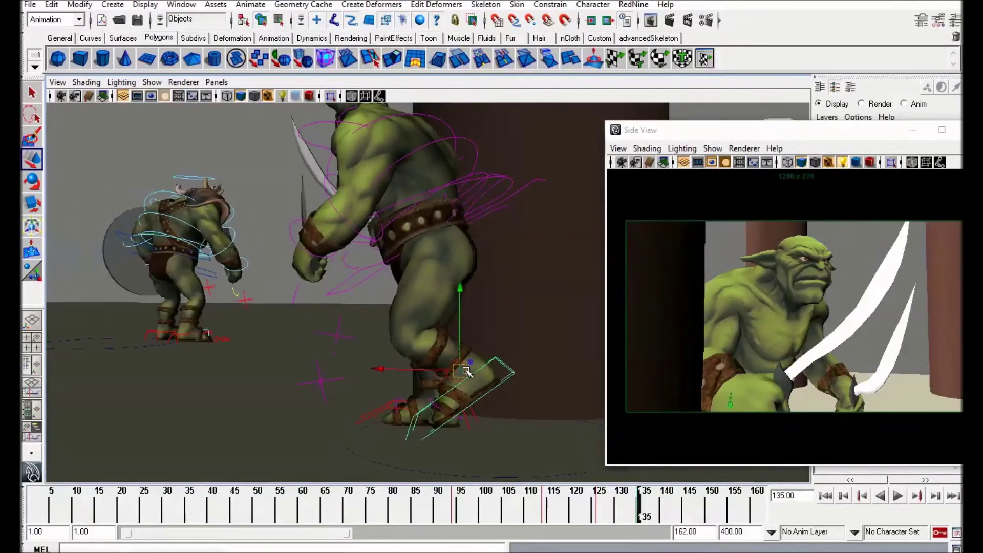
# Step: Lower the sword-wielding orc's body slightly at frame 135, undoing one trial adjustment along the way
pyautogui.keyDown('alt'); pyautogui.moveTo(502, 403); pyautogui.dragTo(487, 247); pyautogui.keyUp('alt')
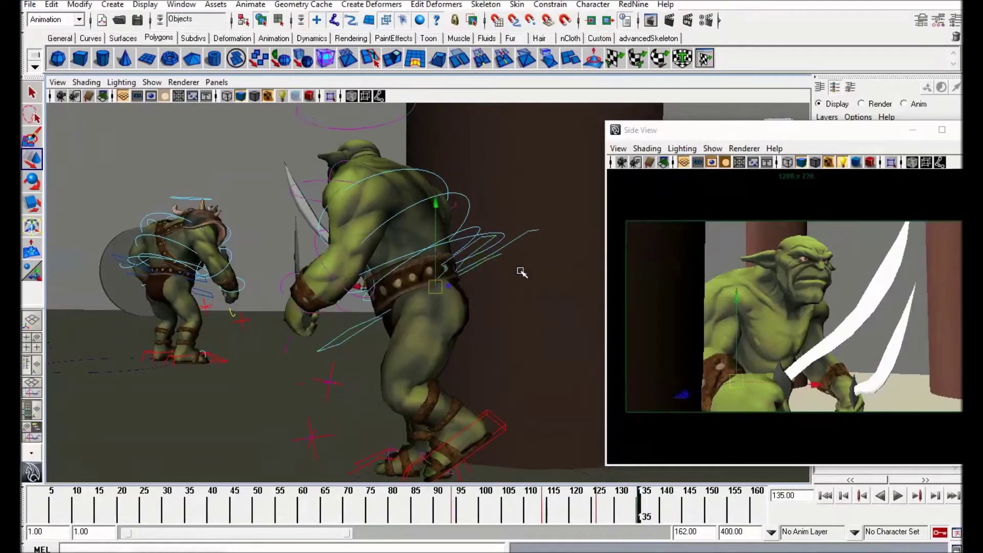
pyautogui.keyDown('alt'); pyautogui.moveTo(520, 272); pyautogui.dragTo(438, 213, button='right'); pyautogui.keyUp('alt')
pyautogui.moveTo(437, 212); pyautogui.dragTo(465, 296)
pyautogui.click(491, 376)
pyautogui.keyDown('alt'); pyautogui.moveTo(491, 376); pyautogui.dragTo(437, 280); pyautogui.keyUp('alt')
pyautogui.click(407, 295)
pyautogui.keyDown('alt'); pyautogui.moveTo(511, 349); pyautogui.dragTo(416, 258); pyautogui.keyUp('alt')
pyautogui.hotkey('ctrl', 'z')
pyautogui.keyDown('alt'); pyautogui.moveTo(421, 334); pyautogui.dragTo(396, 335); pyautogui.keyUp('alt')
pyautogui.moveTo(429, 241)
pyautogui.mouseDown()
pyautogui.moveTo(379, 246)
pyautogui.moveTo(422, 256)
pyautogui.mouseUp()
pyautogui.press('w')
pyautogui.keyDown('alt'); pyautogui.moveTo(422, 257); pyautogui.dragTo(351, 230, button='right'); pyautogui.keyUp('alt')
pyautogui.keyDown('alt'); pyautogui.moveTo(351, 229); pyautogui.dragTo(350, 243, button='middle'); pyautogui.keyUp('alt')
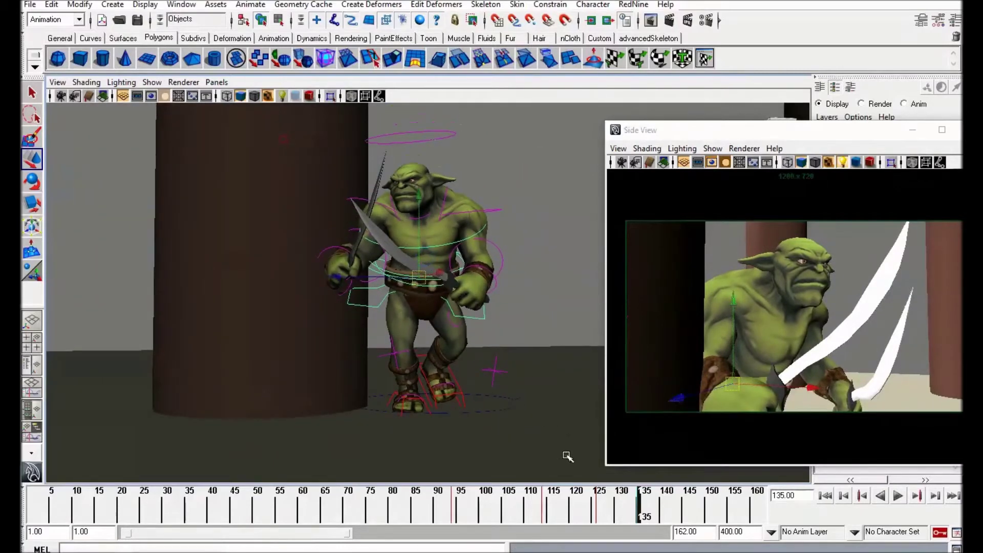
# Step: Select all of the sword-wielding orc's controls and snap their keys in the range around frames 124 to 127
pyautogui.moveTo(566, 446); pyautogui.dragTo(567, 444)
pyautogui.press('f')
pyautogui.moveTo(554, 497); pyautogui.dragTo(601, 509)
pyautogui.rightClick(601, 508)
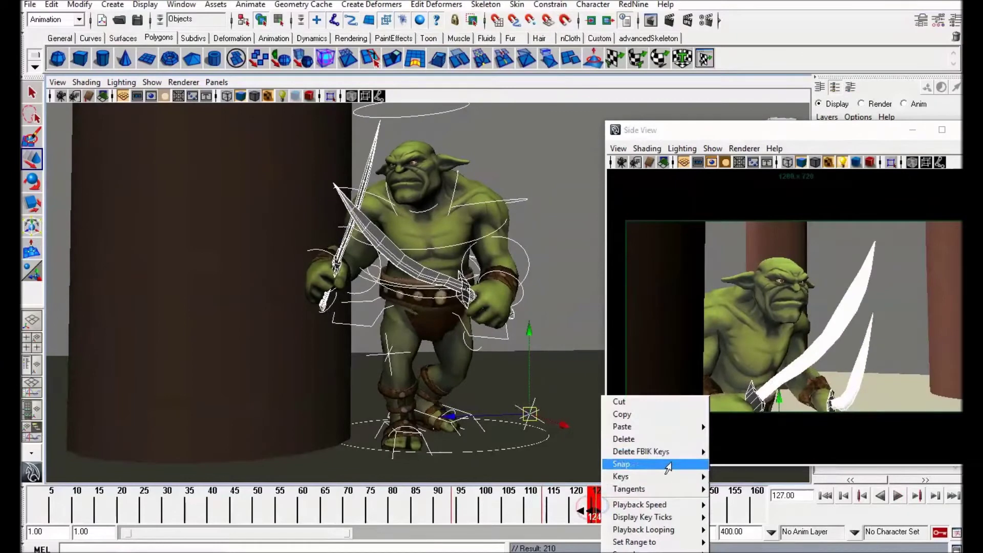
pyautogui.click(671, 462)
# Step: Frame the whole sword-wielding orc and reselect all of his controls
pyautogui.keyDown('alt'); pyautogui.moveTo(389, 277); pyautogui.dragTo(389, 307, button='middle'); pyautogui.keyUp('alt')
pyautogui.keyDown('alt'); pyautogui.moveTo(410, 256); pyautogui.dragTo(362, 240, button='right'); pyautogui.keyUp('alt')
pyautogui.click(284, 170)
pyautogui.moveTo(261, 155); pyautogui.dragTo(547, 392)
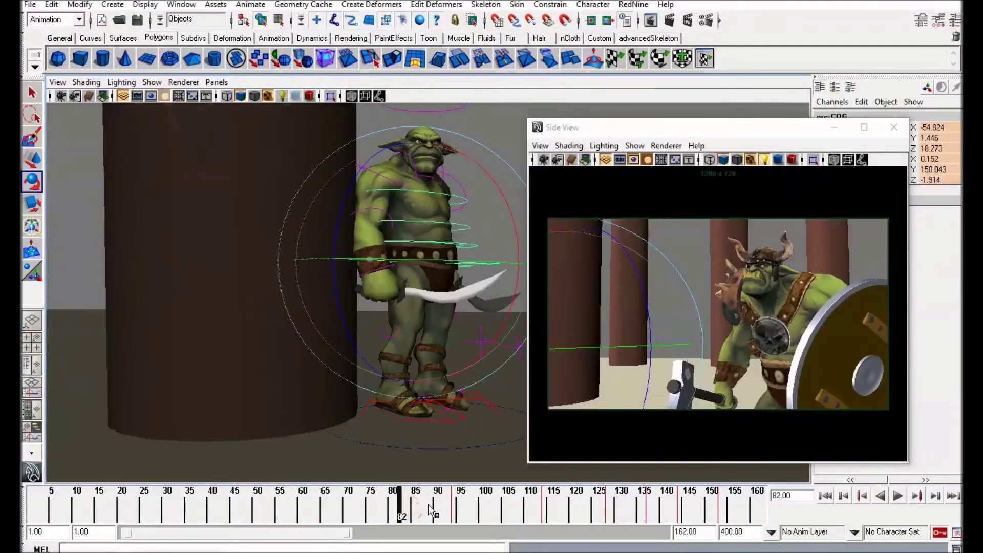
# Step: Review the sword-wielding orc's step-out by playing and scrubbing between frames 82 and 153
pyautogui.hotkey('alt', 'v')
pyautogui.moveTo(456, 504); pyautogui.dragTo(523, 508)
pyautogui.moveTo(525, 508); pyautogui.dragTo(603, 514)
pyautogui.hotkey('alt', 'v')
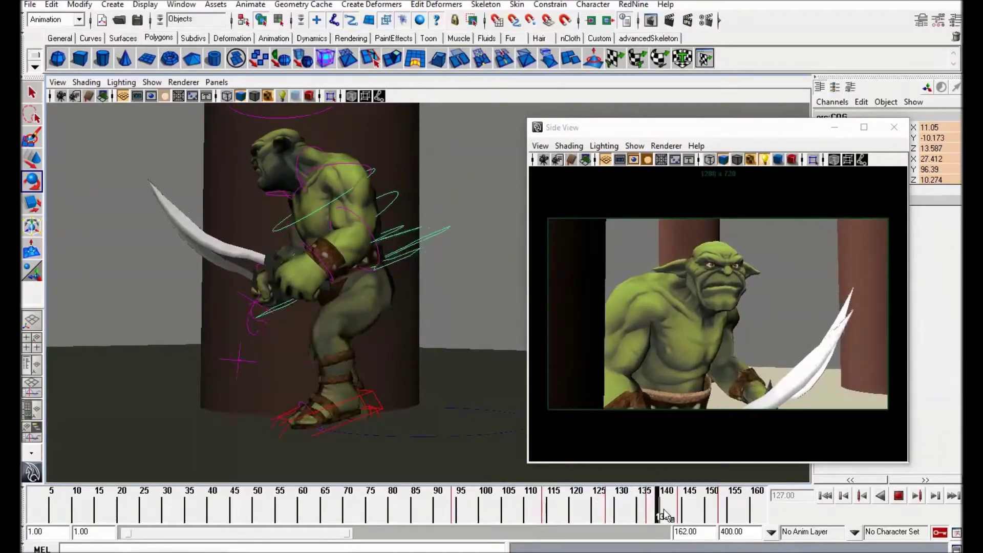
pyautogui.click(679, 513)
pyautogui.hotkey('alt', 'v')
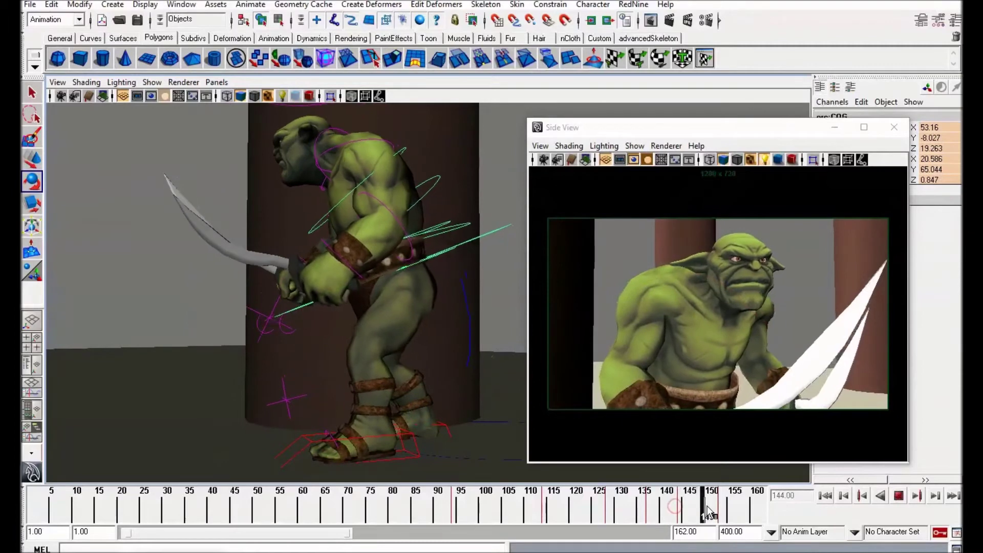
pyautogui.moveTo(725, 516); pyautogui.dragTo(410, 512)
pyautogui.click(896, 496)
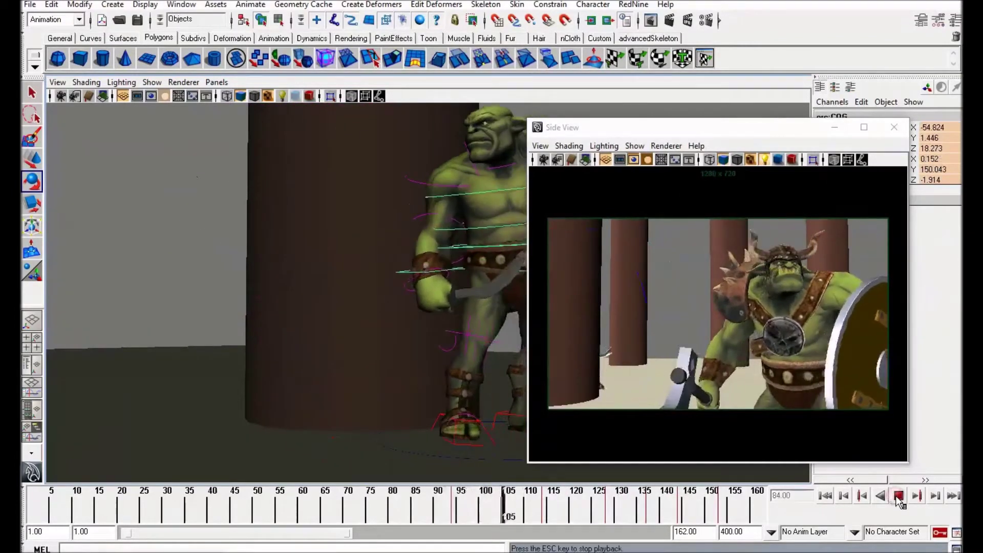
pyautogui.click(896, 495)
pyautogui.moveTo(571, 502); pyautogui.dragTo(720, 512)
# Step: Select camera1 in the Outliner
pyautogui.click(193, 7)
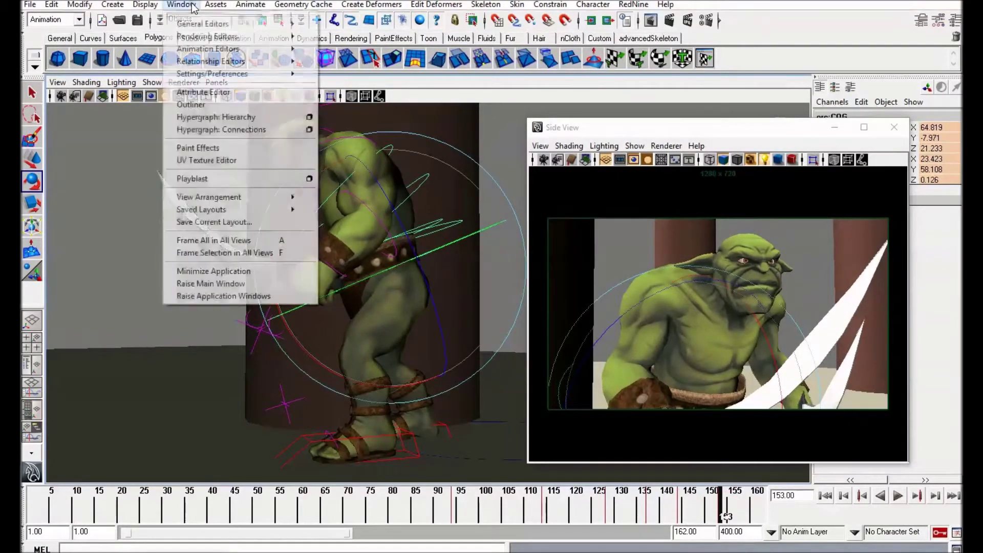
pyautogui.moveTo(256, 49)
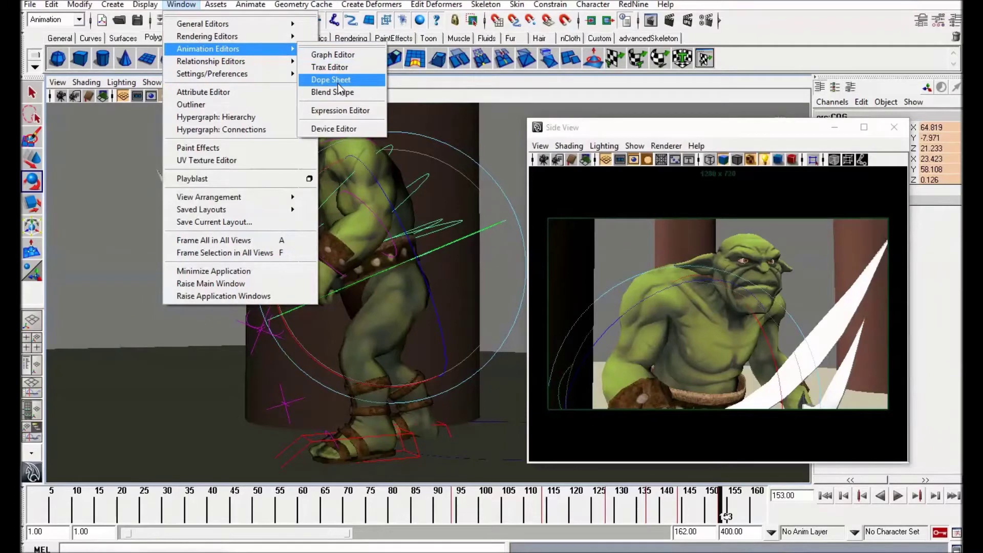
pyautogui.click(238, 107)
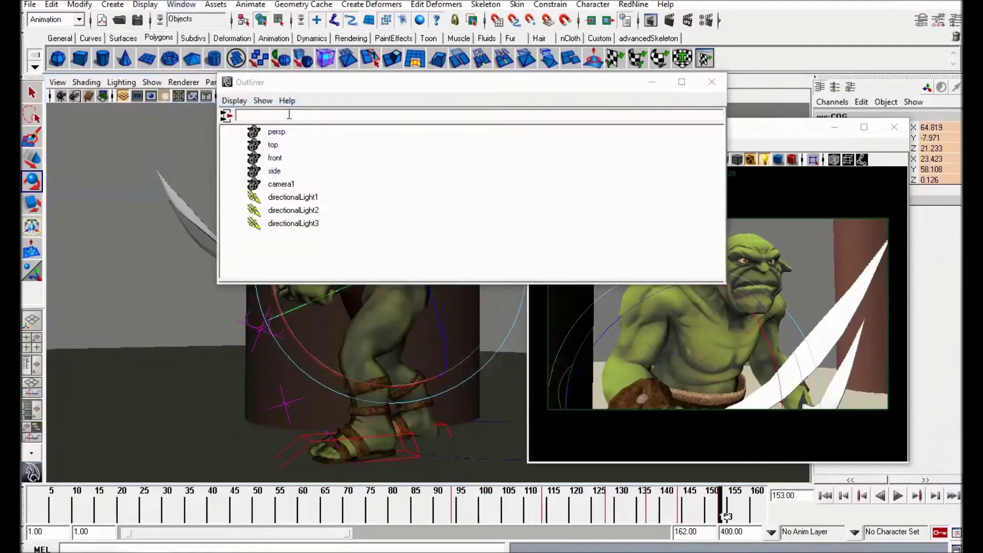
pyautogui.click(311, 185)
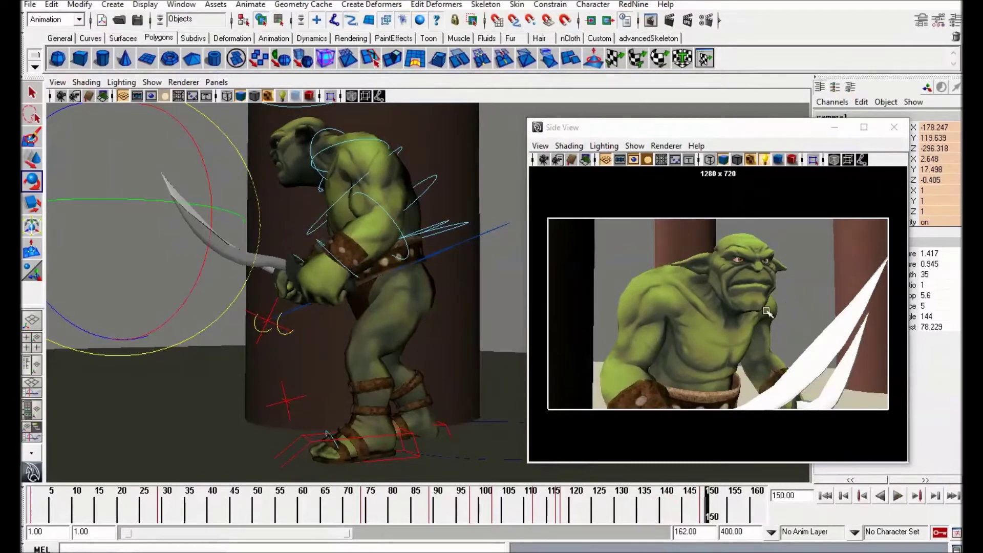
# Step: Pull camera1 back at frame 150 and adjust its framing so both the sword-wielding orc and the shield-bearing orc are in shot
pyautogui.keyDown('alt'); pyautogui.moveTo(766, 311); pyautogui.dragTo(709, 325, button='right'); pyautogui.keyUp('alt')
pyautogui.keyDown('alt'); pyautogui.moveTo(710, 325); pyautogui.dragTo(628, 330, button='middle'); pyautogui.keyUp('alt')
pyautogui.keyDown('alt'); pyautogui.moveTo(712, 336); pyautogui.dragTo(672, 331, button='right'); pyautogui.keyUp('alt')
pyautogui.keyDown('alt'); pyautogui.moveTo(672, 331); pyautogui.dragTo(676, 334); pyautogui.keyUp('alt')
pyautogui.keyDown('alt'); pyautogui.moveTo(714, 350); pyautogui.dragTo(680, 343, button='right'); pyautogui.keyUp('alt')
pyautogui.keyDown('alt'); pyautogui.moveTo(681, 343); pyautogui.dragTo(647, 336, button='middle'); pyautogui.keyUp('alt')
pyautogui.keyDown('alt'); pyautogui.moveTo(647, 336); pyautogui.dragTo(691, 344, button='right'); pyautogui.keyUp('alt')
pyautogui.keyDown('alt'); pyautogui.moveTo(691, 344); pyautogui.dragTo(702, 352, button='middle'); pyautogui.keyUp('alt')
pyautogui.keyDown('alt'); pyautogui.moveTo(702, 351); pyautogui.dragTo(713, 354); pyautogui.keyUp('alt')
pyautogui.keyDown('alt'); pyautogui.moveTo(713, 353); pyautogui.dragTo(727, 353, button='right'); pyautogui.keyUp('alt')
pyautogui.keyDown('alt'); pyautogui.moveTo(727, 354); pyautogui.dragTo(729, 353); pyautogui.keyUp('alt')
pyautogui.keyDown('alt'); pyautogui.moveTo(729, 354); pyautogui.dragTo(726, 354, button='middle'); pyautogui.keyUp('alt')
pyautogui.keyDown('alt'); pyautogui.moveTo(726, 353); pyautogui.dragTo(718, 354); pyautogui.keyUp('alt')
pyautogui.keyDown('alt'); pyautogui.moveTo(718, 353); pyautogui.dragTo(727, 354, button='right'); pyautogui.keyUp('alt')
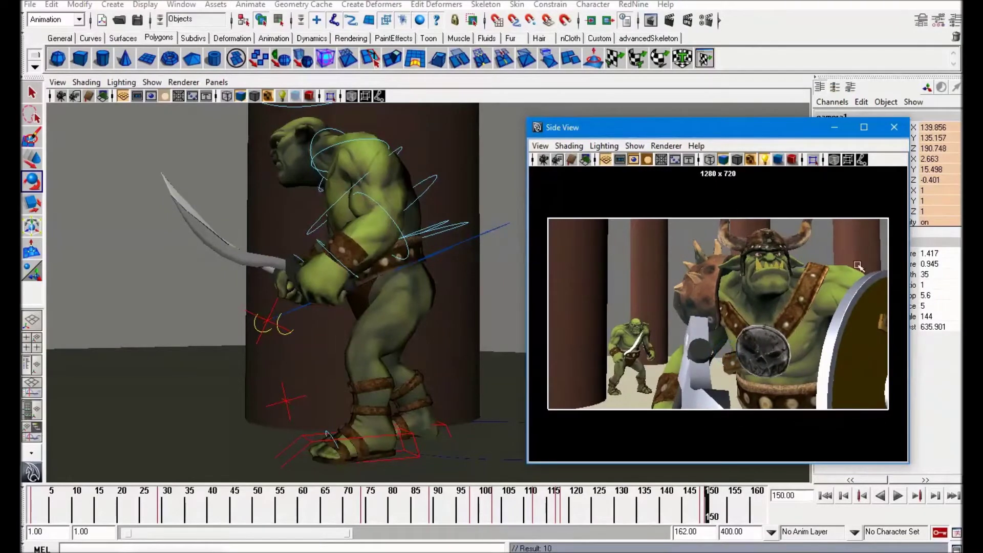
pyautogui.keyDown('alt'); pyautogui.moveTo(778, 284); pyautogui.dragTo(782, 286, button='middle'); pyautogui.keyUp('alt')
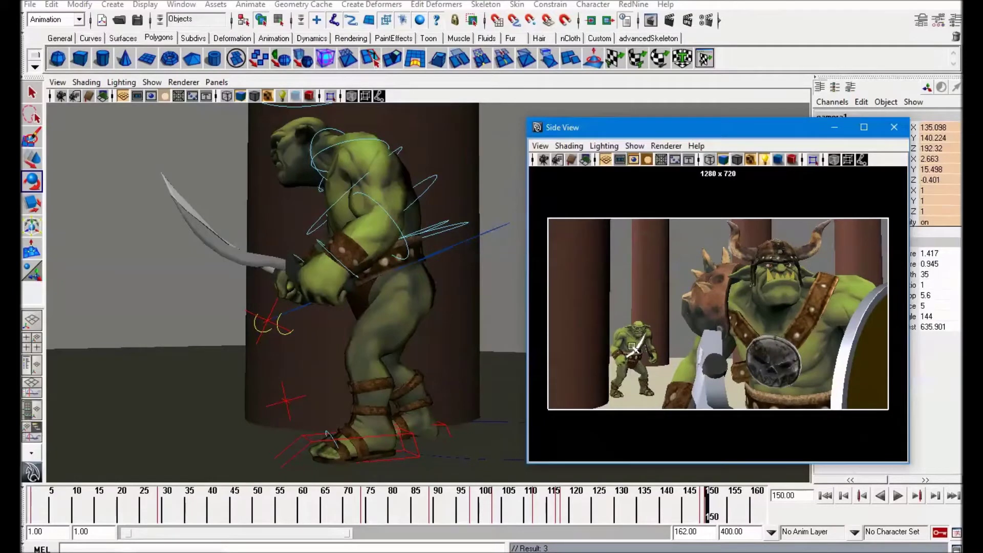
pyautogui.keyDown('alt'); pyautogui.moveTo(780, 285); pyautogui.dragTo(800, 265, button='middle'); pyautogui.keyUp('alt')
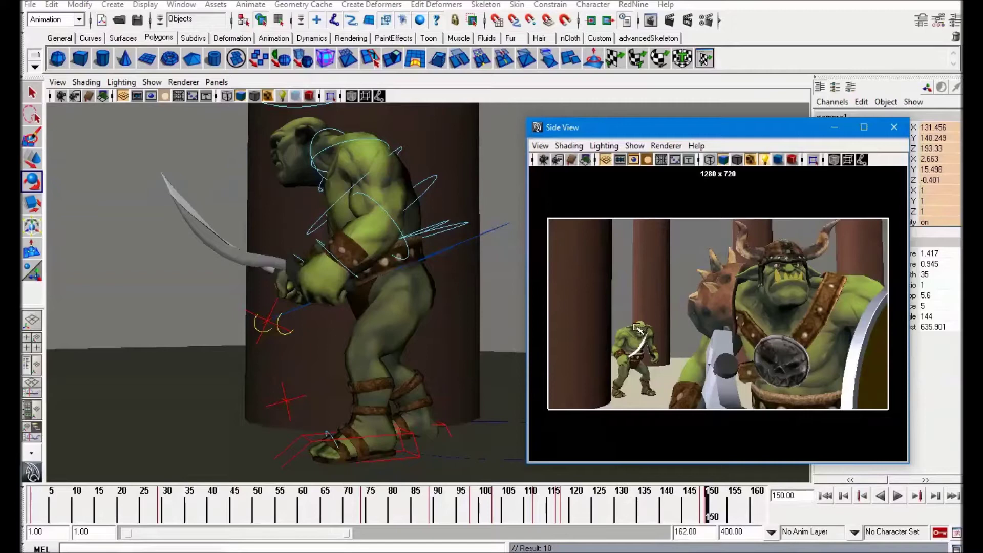
# Step: Play and scrub the shot through the camera view, then extend the playback range to frame 208
pyautogui.moveTo(595, 513)
pyautogui.mouseDown()
pyautogui.moveTo(553, 512)
pyautogui.moveTo(626, 512)
pyautogui.mouseUp()
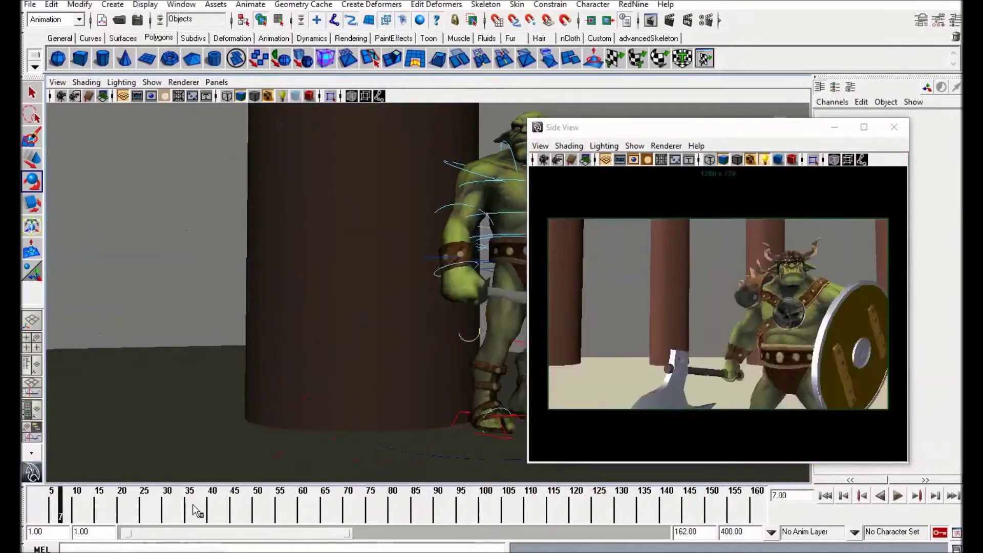
pyautogui.click(897, 495)
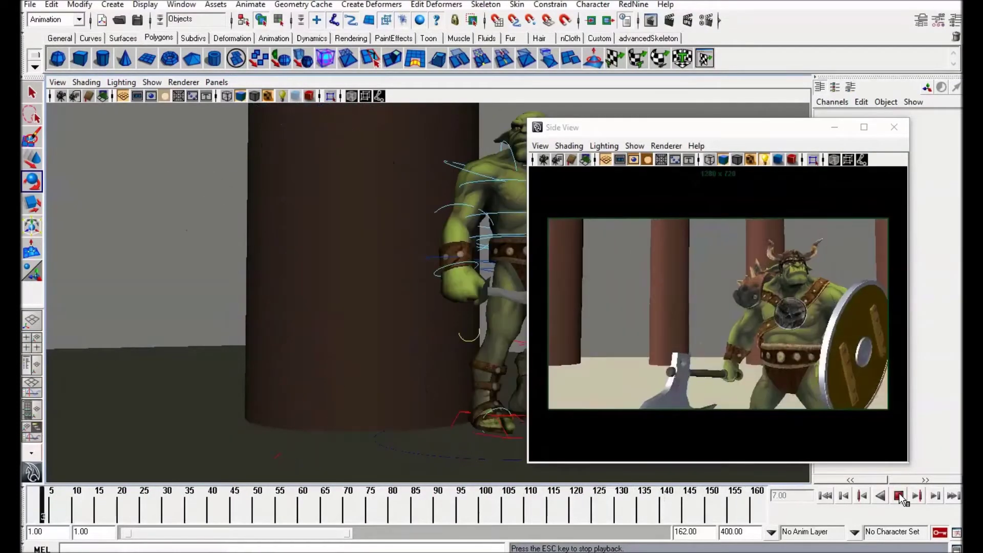
pyautogui.click(898, 496)
pyautogui.moveTo(624, 507)
pyautogui.mouseDown()
pyautogui.moveTo(686, 499)
pyautogui.moveTo(735, 518)
pyautogui.mouseUp()
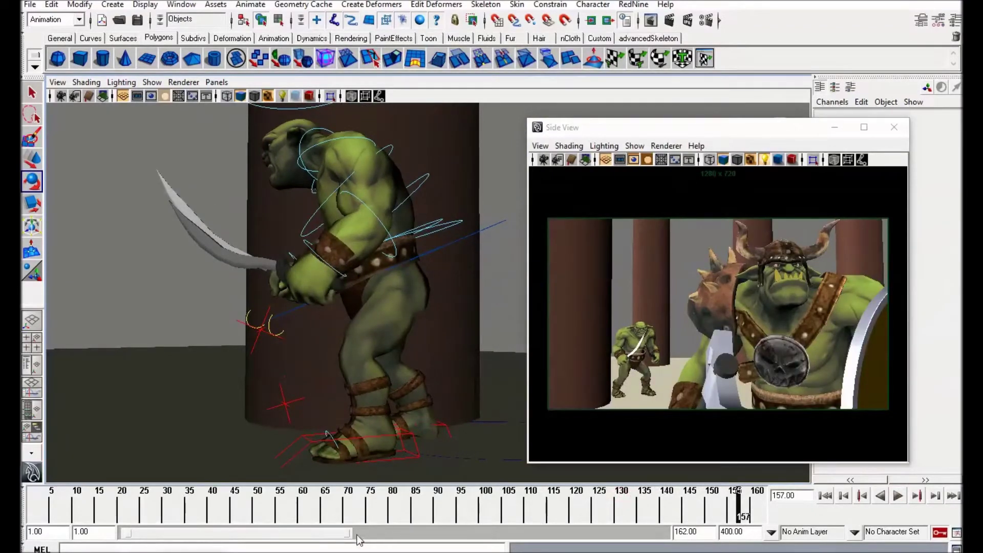
pyautogui.moveTo(349, 535); pyautogui.dragTo(408, 533)
# Step: Review the sword-wielding orc's step-out up to frame 150 by scrubbing and playing it from front and side
pyautogui.moveTo(470, 500)
pyautogui.mouseDown()
pyautogui.moveTo(548, 497)
pyautogui.moveTo(595, 509)
pyautogui.mouseUp()
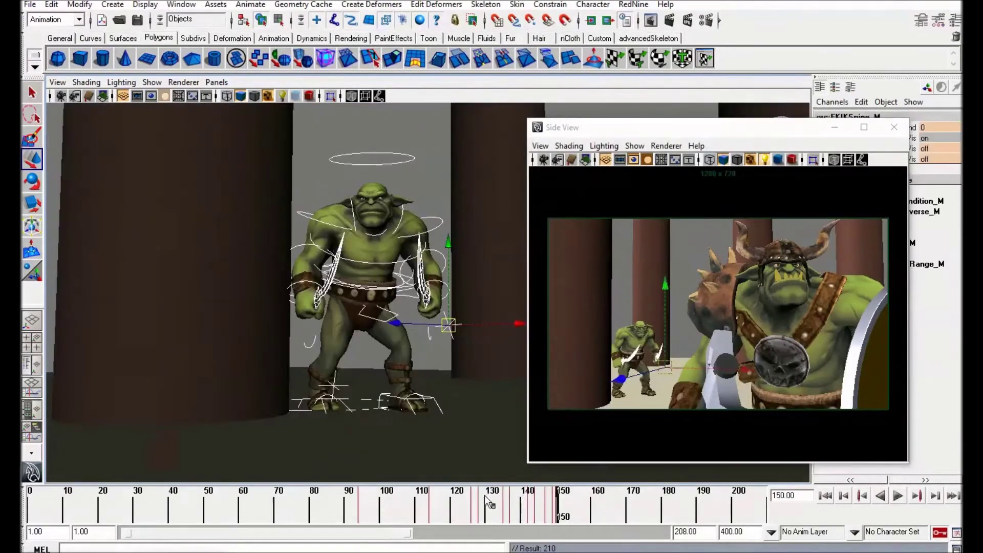
pyautogui.moveTo(485, 496); pyautogui.dragTo(555, 506)
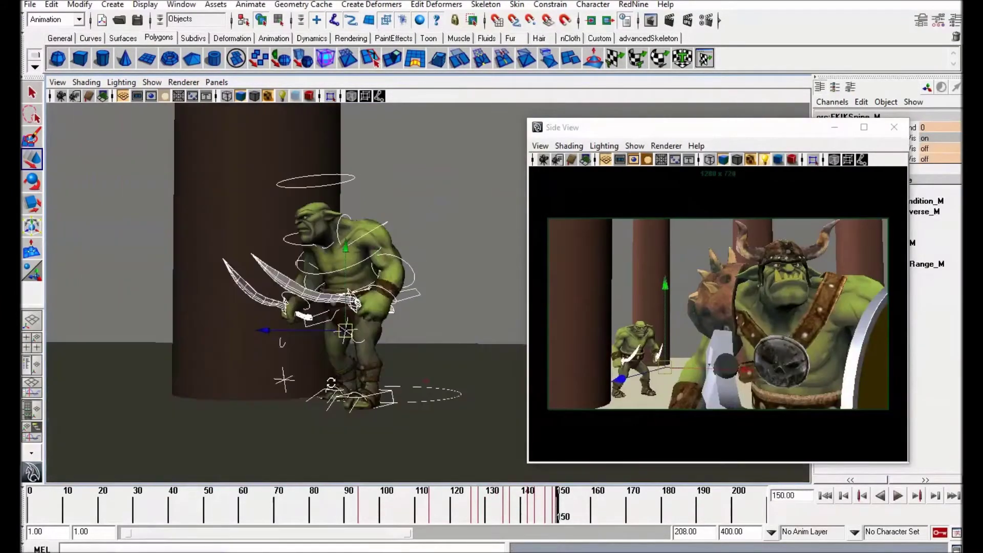
pyautogui.keyDown('alt'); pyautogui.moveTo(425, 380); pyautogui.dragTo(328, 366); pyautogui.keyUp('alt')
pyautogui.keyDown('alt'); pyautogui.moveTo(328, 366); pyautogui.dragTo(367, 364, button='right'); pyautogui.keyUp('alt')
pyautogui.keyDown('alt'); pyautogui.moveTo(367, 364); pyautogui.dragTo(486, 369); pyautogui.keyUp('alt')
pyautogui.hotkey('alt', 'v')
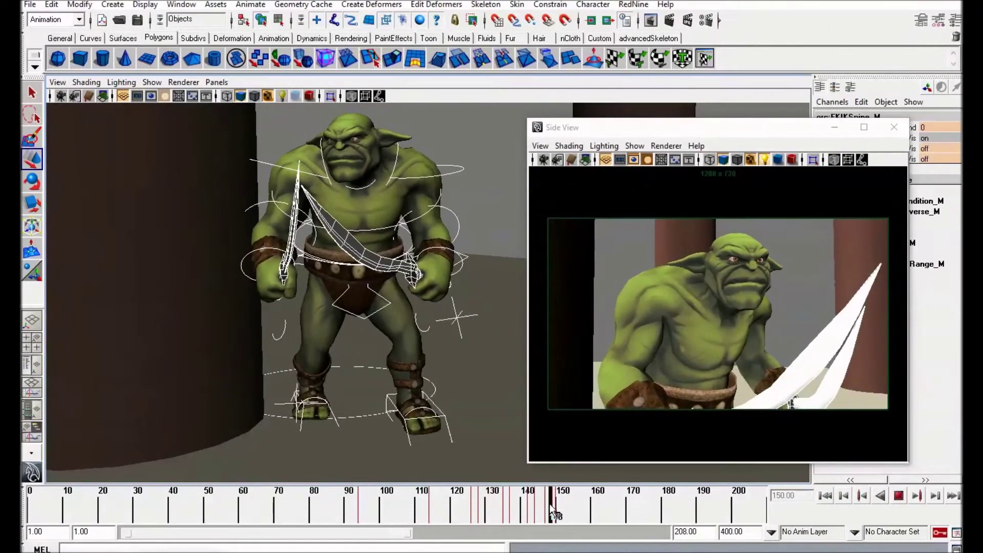
pyautogui.click(556, 509)
pyautogui.keyDown('alt'); pyautogui.moveTo(450, 333); pyautogui.dragTo(379, 360); pyautogui.keyUp('alt')
pyautogui.hotkey('alt', 'v')
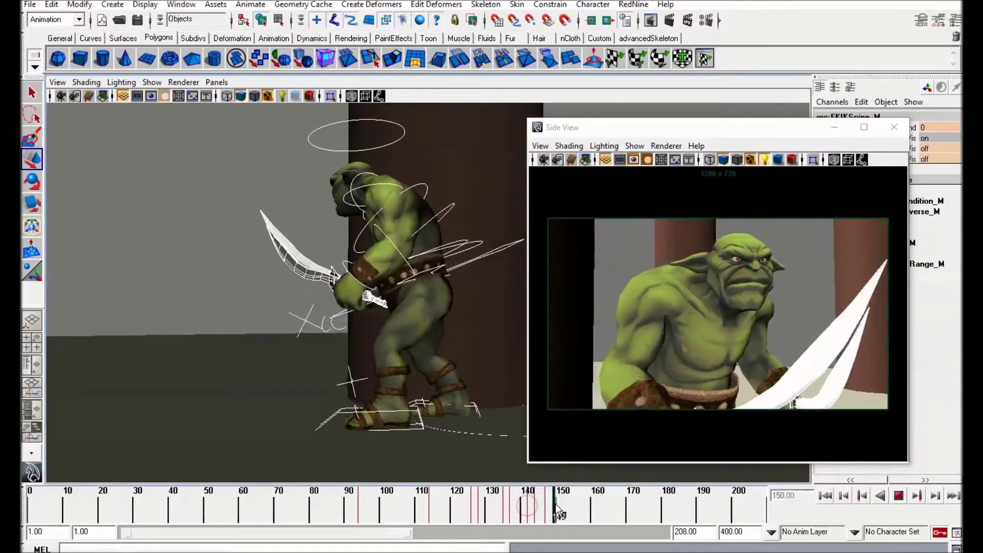
# Step: Key all of the sword-wielding orc's controls at frame 157 and select his COG control
pyautogui.moveTo(556, 505); pyautogui.dragTo(580, 511)
pyautogui.press('s')
pyautogui.click(461, 267)
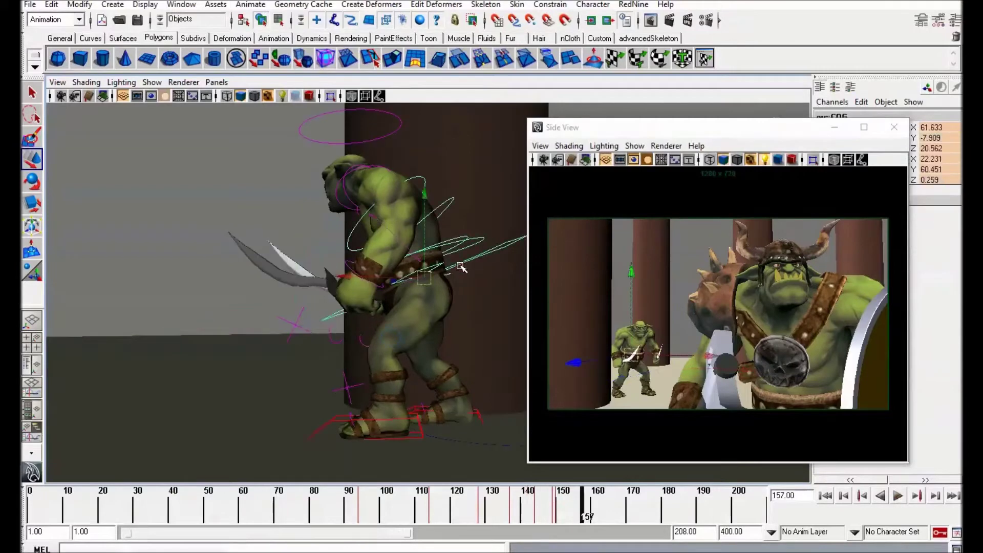
# Step: Step the sword-wielding orc's trailing right foot forward at frame 157 and shift his COG forward with it
pyautogui.click(464, 403)
pyautogui.moveTo(455, 401); pyautogui.dragTo(406, 383)
pyautogui.hotkey('shift', 'w')
pyautogui.keyDown('alt'); pyautogui.moveTo(333, 384); pyautogui.dragTo(363, 435); pyautogui.keyUp('alt')
pyautogui.press('e')
pyautogui.keyDown('alt'); pyautogui.moveTo(363, 435); pyautogui.dragTo(367, 421, button='middle'); pyautogui.keyUp('alt')
pyautogui.press('w')
pyautogui.moveTo(344, 387); pyautogui.dragTo(353, 385)
pyautogui.click(408, 289)
pyautogui.keyDown('alt'); pyautogui.moveTo(410, 359); pyautogui.dragTo(396, 249); pyautogui.keyUp('alt')
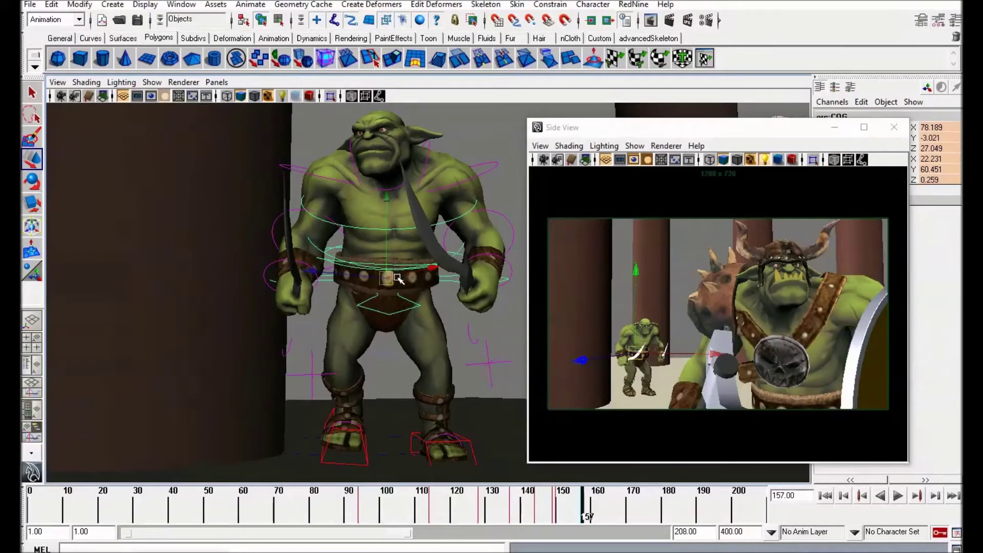
# Step: Try rotating the COG and moving the left foot outward at frame 157
pyautogui.press('e')
pyautogui.moveTo(425, 256); pyautogui.dragTo(446, 254)
pyautogui.press('z')
pyautogui.press('w')
pyautogui.keyDown('alt'); pyautogui.moveTo(483, 464); pyautogui.dragTo(476, 426, button='middle'); pyautogui.keyUp('alt')
pyautogui.click(467, 403)
pyautogui.keyDown('alt'); pyautogui.moveTo(482, 373); pyautogui.dragTo(470, 387, button='middle'); pyautogui.keyUp('alt')
pyautogui.moveTo(429, 405); pyautogui.dragTo(454, 408)
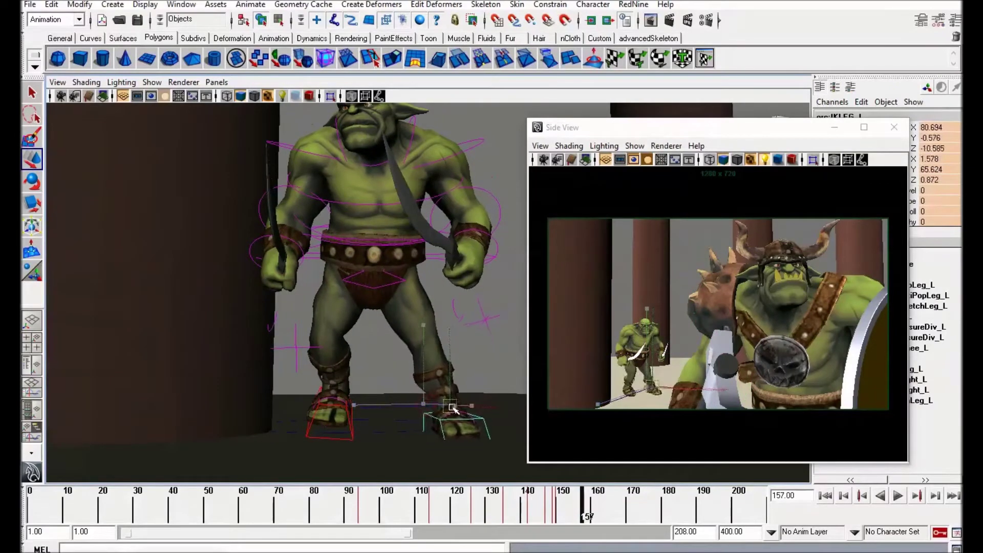
# Step: Try lowering and twisting the COG over the widened stance at frame 157
pyautogui.click(431, 257)
pyautogui.press('e')
pyautogui.press('w')
pyautogui.moveTo(340, 213); pyautogui.dragTo(392, 261)
pyautogui.press('e')
pyautogui.moveTo(353, 230); pyautogui.dragTo(342, 231)
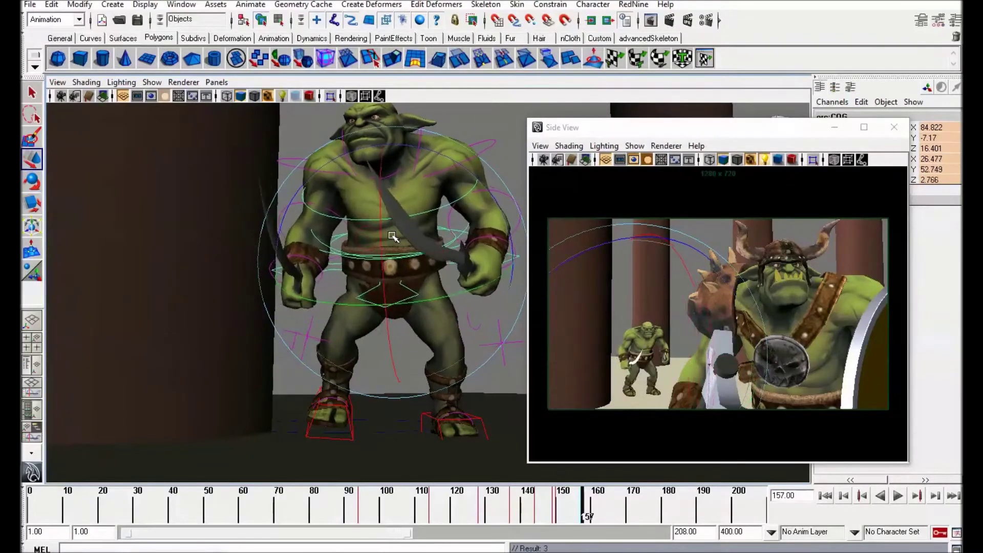
# Step: Scrub up to frame 157 to check the pose and undo the last left foot and COG changes
pyautogui.click(521, 512)
pyautogui.moveTo(521, 507); pyautogui.dragTo(575, 503)
pyautogui.hotkey('ctrl', 'z')
pyautogui.hotkey('ctrl', 'z')
pyautogui.click(523, 396)
pyautogui.hotkey('ctrl', 'z')
pyautogui.hotkey('ctrl', 'z')
pyautogui.hotkey('ctrl', 'z')
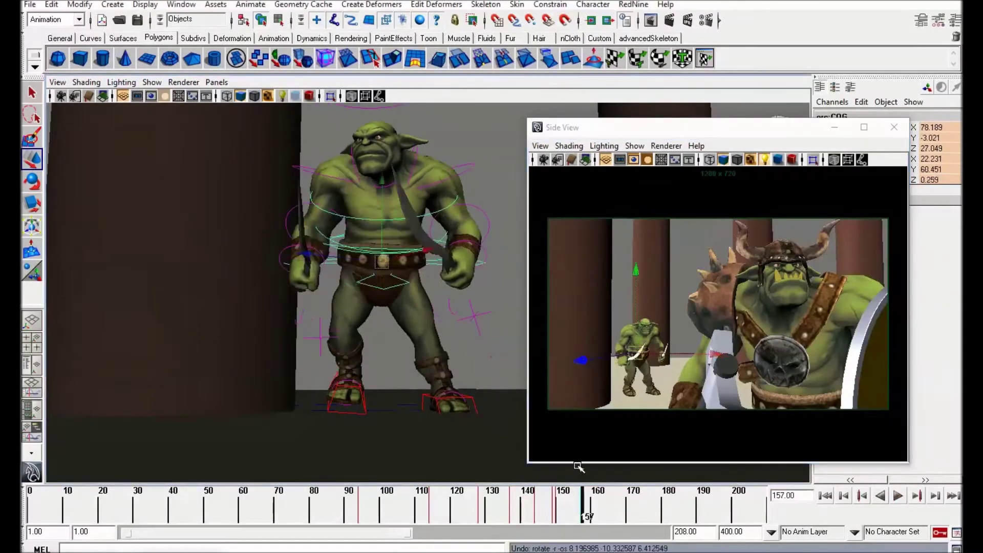
# Step: Shift the sword-wielding orc's COG over his feet and rotate it at frame 157
pyautogui.moveTo(521, 501); pyautogui.dragTo(583, 509)
pyautogui.scroll(1, 389, 266)
pyautogui.moveTo(380, 253); pyautogui.dragTo(395, 260)
pyautogui.press('e')
pyautogui.press('w')
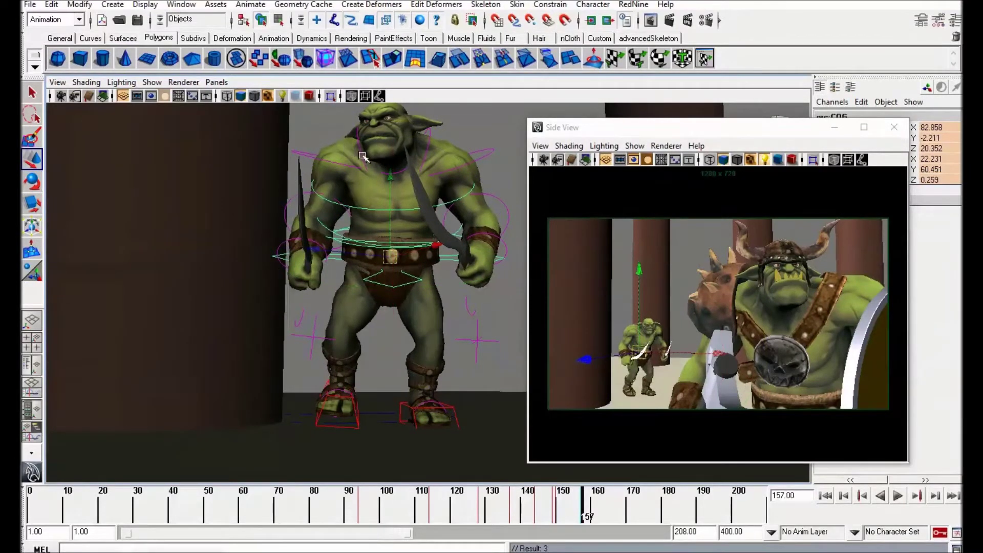
pyautogui.press('e')
pyautogui.moveTo(422, 265); pyautogui.dragTo(474, 240)
pyautogui.press('w')
# Step: Move the sword-wielding orc's right foot control forward and rotate the foot at frame 157
pyautogui.keyDown('alt'); pyautogui.moveTo(412, 364); pyautogui.dragTo(425, 346, button='middle'); pyautogui.keyUp('alt')
pyautogui.click(373, 384)
pyautogui.scroll(2, 358, 384)
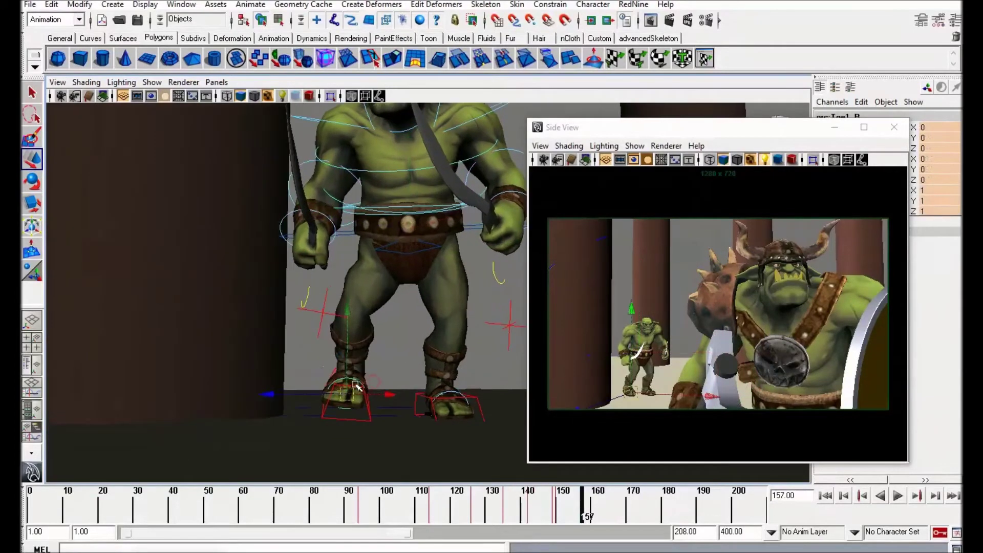
pyautogui.click(363, 383)
pyautogui.moveTo(350, 365); pyautogui.dragTo(319, 347)
pyautogui.press('e')
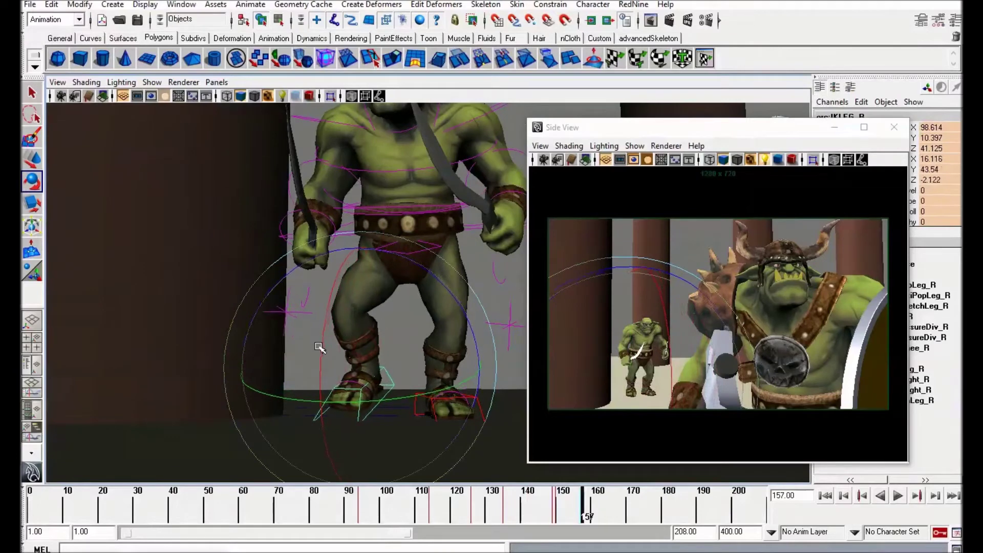
pyautogui.press('w')
pyautogui.keyDown('alt'); pyautogui.moveTo(486, 333); pyautogui.dragTo(333, 383); pyautogui.keyUp('alt')
pyautogui.press('e')
pyautogui.moveTo(300, 333); pyautogui.dragTo(308, 329)
pyautogui.press('w')
# Step: Refine the sword-wielding orc's pose at frame 157 by moving and rotating his remaining body controls
pyautogui.keyDown('alt'); pyautogui.moveTo(352, 263); pyautogui.dragTo(272, 207); pyautogui.keyUp('alt')
pyautogui.click(301, 212)
pyautogui.click(303, 217)
pyautogui.press('e')
pyautogui.press('w')
pyautogui.click(390, 302)
pyautogui.keyDown('alt'); pyautogui.moveTo(361, 293); pyautogui.dragTo(271, 291); pyautogui.keyUp('alt')
pyautogui.press('e')
pyautogui.press('w')
pyautogui.moveTo(410, 249); pyautogui.dragTo(384, 267)
pyautogui.press('e')
pyautogui.keyDown('alt'); pyautogui.moveTo(385, 268); pyautogui.dragTo(254, 248, button='right'); pyautogui.keyUp('alt')
pyautogui.press('w')
# Step: Frame the sword-wielding orc and reselect all of his controls, swords included
pyautogui.keyDown('alt'); pyautogui.moveTo(254, 248); pyautogui.dragTo(314, 237); pyautogui.keyUp('alt')
pyautogui.keyDown('alt'); pyautogui.moveTo(314, 237); pyautogui.dragTo(283, 164, button='right'); pyautogui.keyUp('alt')
pyautogui.moveTo(283, 165); pyautogui.dragTo(447, 366)
pyautogui.keyDown('alt'); pyautogui.moveTo(371, 294); pyautogui.dragTo(476, 302, button='right'); pyautogui.keyUp('alt')
pyautogui.click(226, 128)
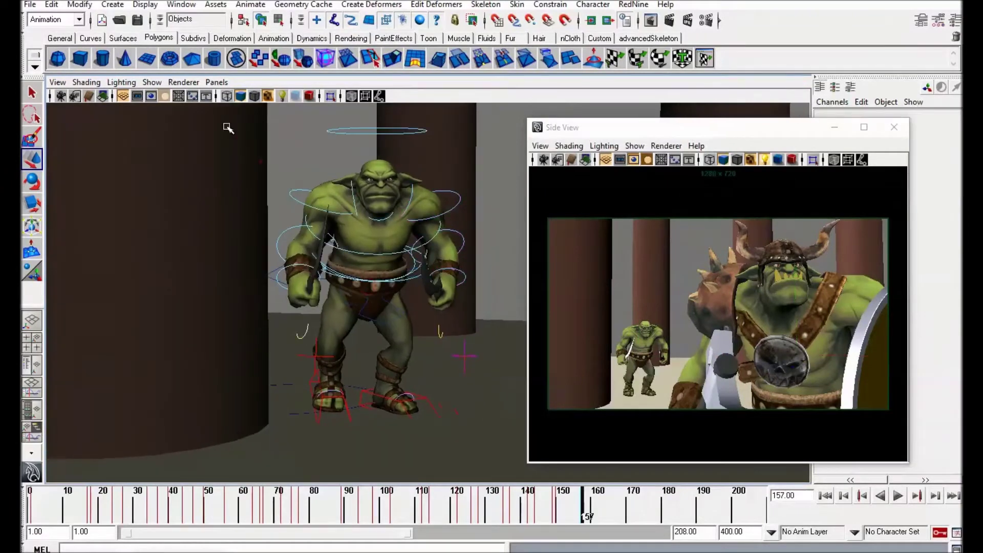
pyautogui.moveTo(226, 128); pyautogui.dragTo(307, 389)
pyautogui.press('f')
pyautogui.keyDown('alt'); pyautogui.moveTo(356, 278); pyautogui.dragTo(274, 164, button='right'); pyautogui.keyUp('alt')
pyautogui.moveTo(272, 153); pyautogui.dragTo(445, 406)
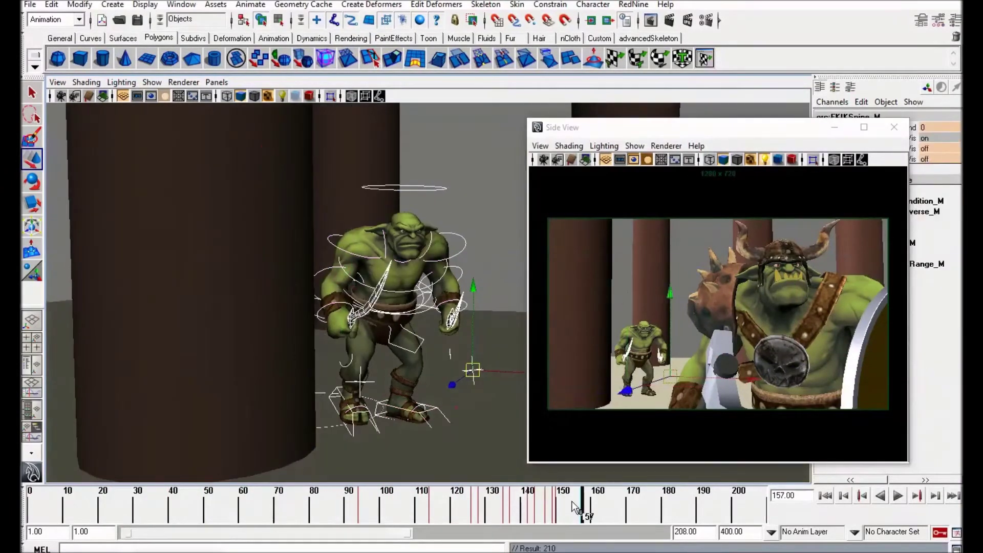
# Step: Shift the sword-wielding orc's COG forward at frame 165
pyautogui.moveTo(599, 514)
pyautogui.mouseDown()
pyautogui.moveTo(540, 508)
pyautogui.moveTo(584, 516)
pyautogui.mouseUp()
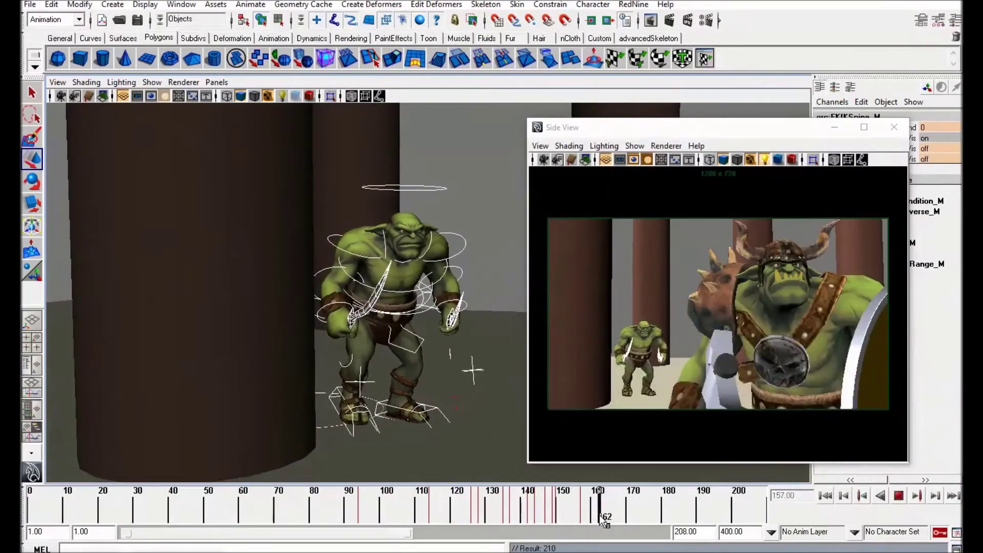
pyautogui.keyDown('alt'); pyautogui.moveTo(461, 365); pyautogui.dragTo(355, 343); pyautogui.keyUp('alt')
pyautogui.keyDown('alt'); pyautogui.moveTo(356, 343); pyautogui.dragTo(420, 328, button='right'); pyautogui.keyUp('alt')
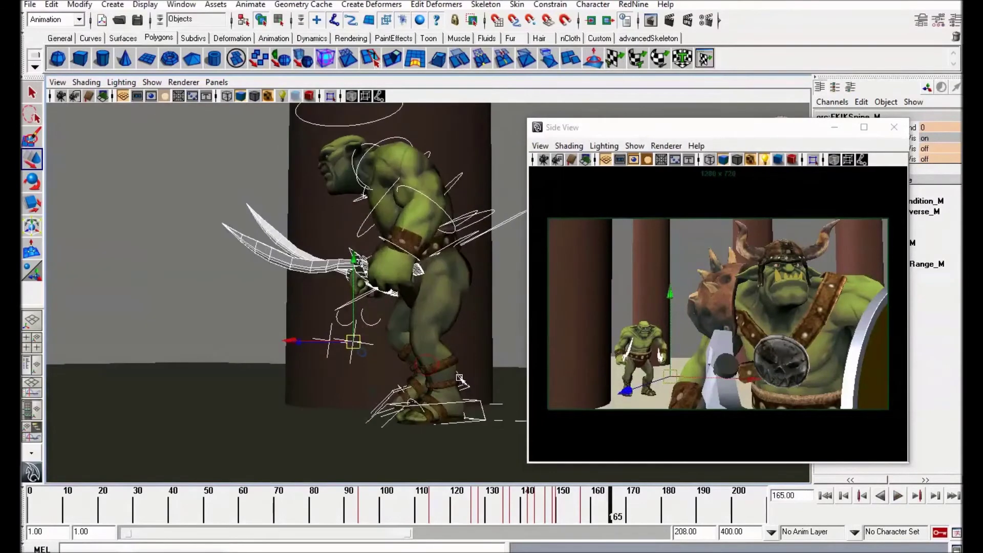
pyautogui.click(462, 381)
pyautogui.click(485, 230)
pyautogui.moveTo(526, 282); pyautogui.dragTo(516, 282)
pyautogui.moveTo(577, 126); pyautogui.dragTo(602, 128)
pyautogui.keyDown('alt'); pyautogui.moveTo(421, 381); pyautogui.dragTo(430, 371, button='middle'); pyautogui.keyUp('alt')
pyautogui.moveTo(551, 501); pyautogui.dragTo(610, 513)
pyautogui.keyDown('alt'); pyautogui.moveTo(450, 286); pyautogui.dragTo(446, 291); pyautogui.keyUp('alt')
pyautogui.moveTo(445, 264); pyautogui.dragTo(420, 265, button='middle')
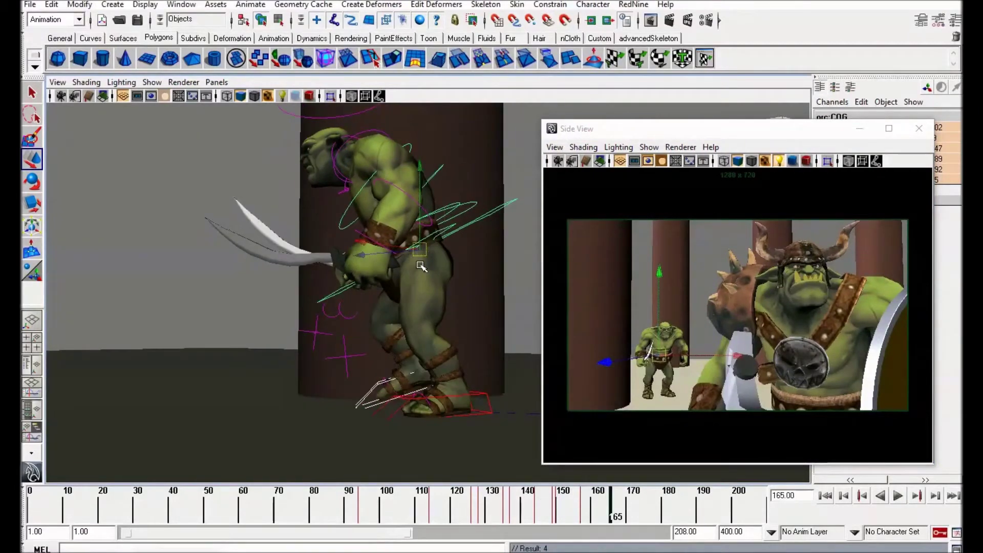
# Step: Move the right foot control forward and rotate it to face ahead at frame 165
pyautogui.click(419, 365)
pyautogui.press('e')
pyautogui.keyDown('alt'); pyautogui.moveTo(387, 365); pyautogui.dragTo(413, 375); pyautogui.keyUp('alt')
pyautogui.press('w')
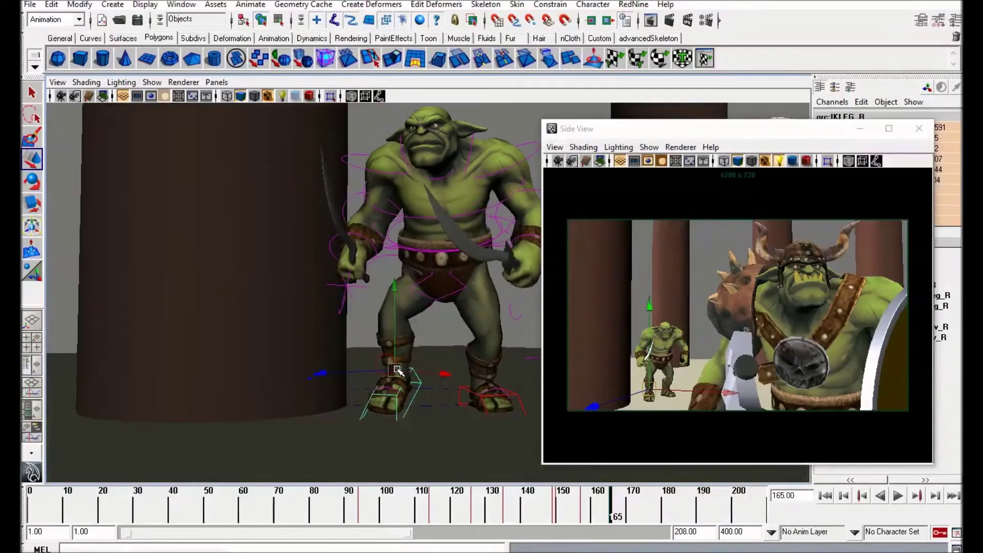
pyautogui.press('e')
pyautogui.press('w')
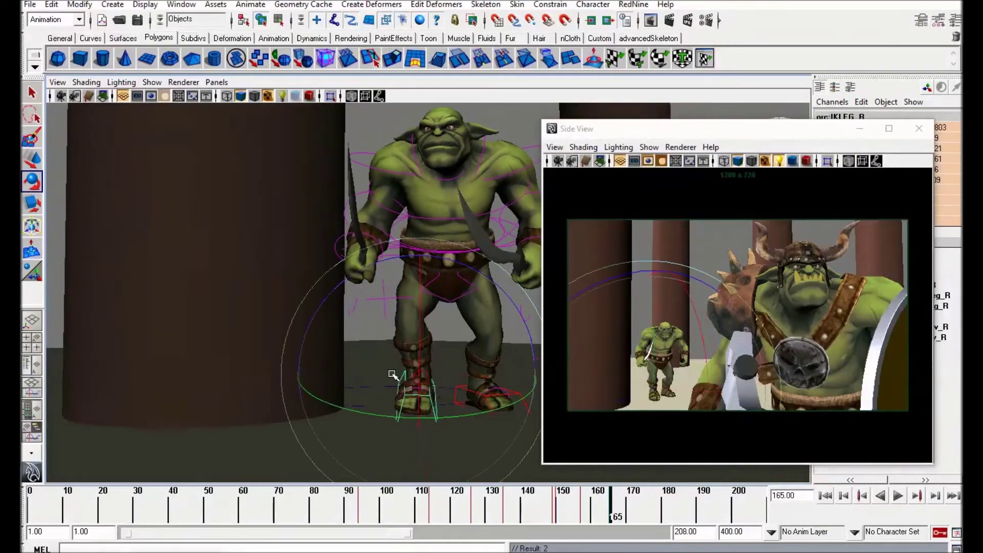
# Step: Rotate the COG and adjust its position to balance the step at frame 165
pyautogui.keyDown('alt'); pyautogui.moveTo(412, 375); pyautogui.dragTo(374, 372); pyautogui.keyUp('alt')
pyautogui.click(472, 225)
pyautogui.keyDown('alt'); pyautogui.moveTo(474, 237); pyautogui.dragTo(425, 307); pyautogui.keyUp('alt')
pyautogui.press('e')
pyautogui.press('w')
pyautogui.press('e')
pyautogui.press('w')
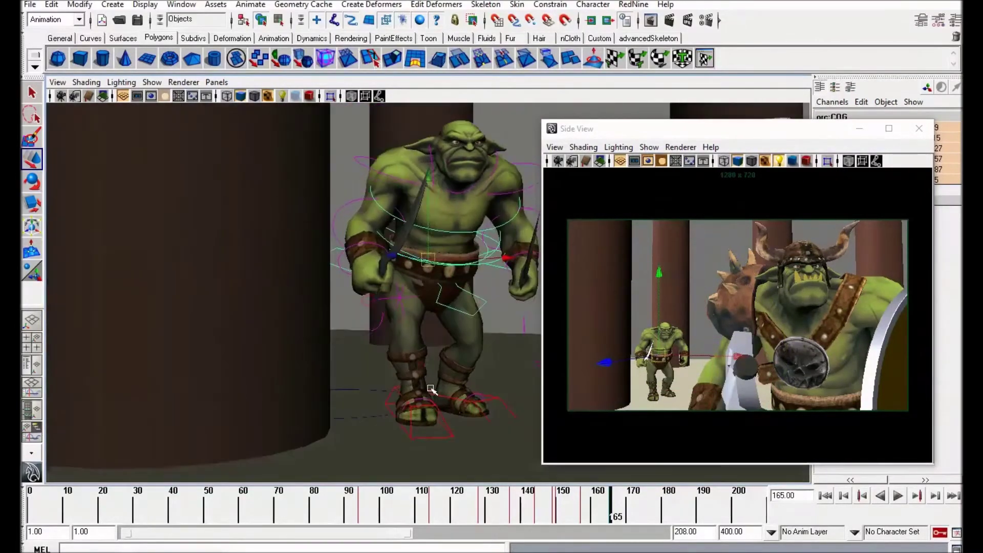
# Step: Fine-tune the right foot's position and rotation at frame 165
pyautogui.click(438, 408)
pyautogui.press('w')
pyautogui.keyDown('alt'); pyautogui.moveTo(420, 377); pyautogui.dragTo(434, 338); pyautogui.keyUp('alt')
pyautogui.moveTo(410, 391); pyautogui.dragTo(407, 358)
pyautogui.press('e')
pyautogui.press('w')
pyautogui.keyDown('alt'); pyautogui.moveTo(407, 358); pyautogui.dragTo(431, 340); pyautogui.keyUp('alt')
# Step: Reselect all of the sword-wielding orc's controls, key them at frame 165 and scrub the step from frame 150
pyautogui.keyDown('alt'); pyautogui.moveTo(431, 340); pyautogui.dragTo(313, 160, button='right'); pyautogui.keyUp('alt')
pyautogui.moveTo(513, 440); pyautogui.dragTo(513, 439)
pyautogui.press('f')
pyautogui.press('s')
pyautogui.moveTo(610, 507)
pyautogui.mouseDown()
pyautogui.moveTo(563, 506)
pyautogui.moveTo(590, 507)
pyautogui.mouseUp()
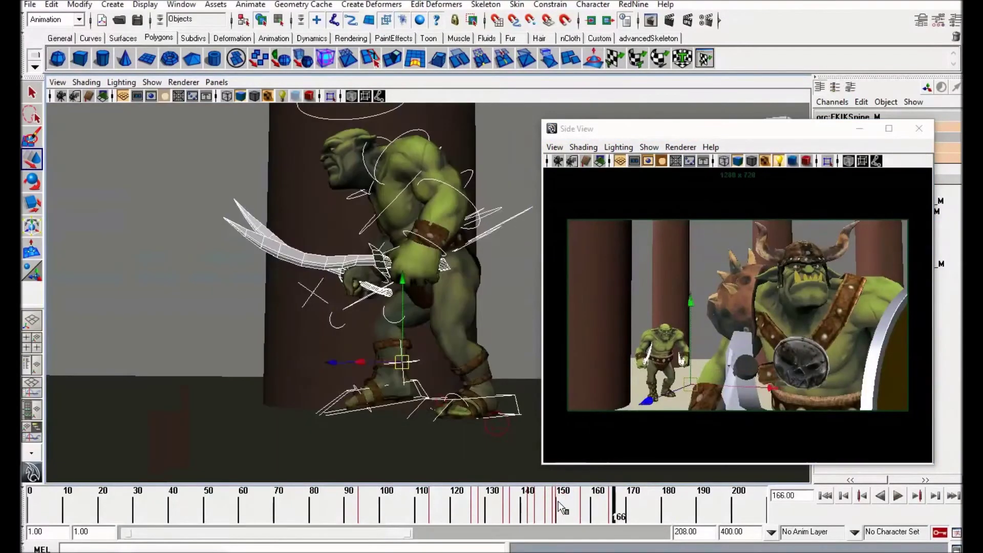
pyautogui.moveTo(558, 502); pyautogui.dragTo(612, 510)
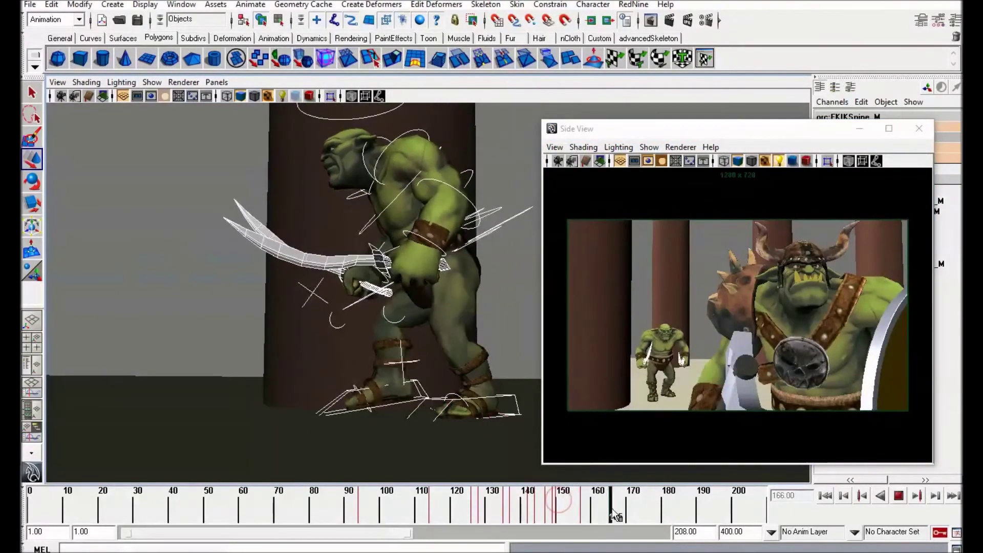
# Step: At frame 172, move the sword-wielding orc's right foot forward and rotate it flat onto the ground
pyautogui.click(412, 370)
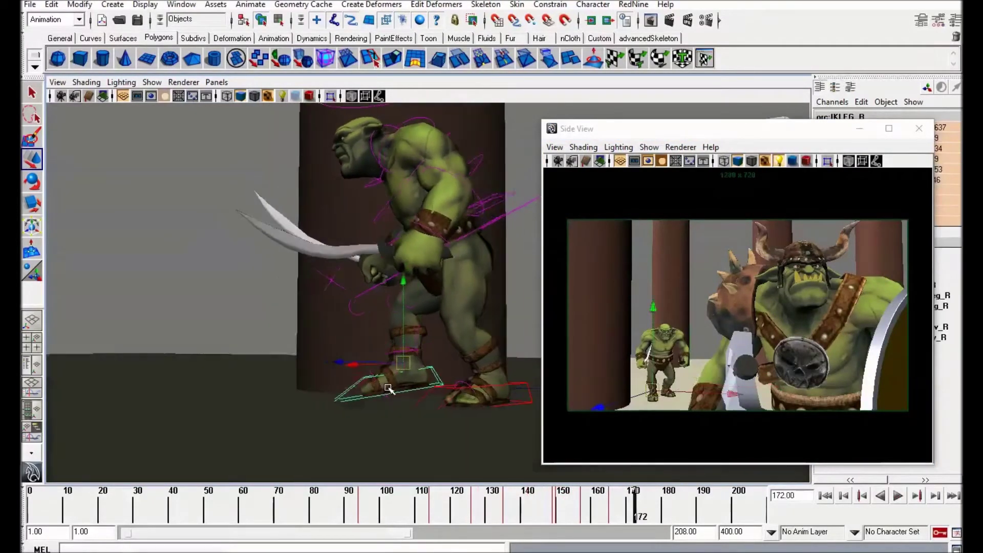
pyautogui.press('e')
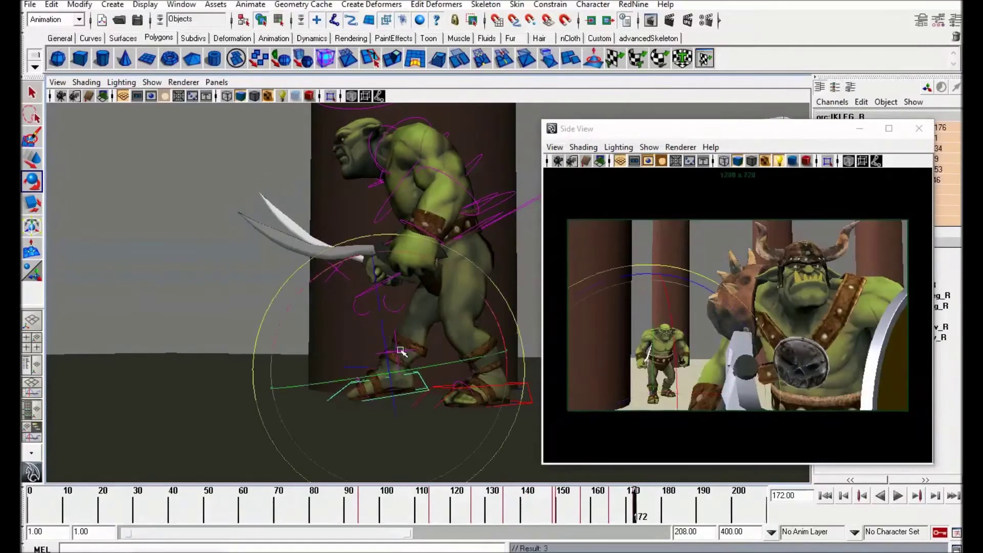
pyautogui.press('w')
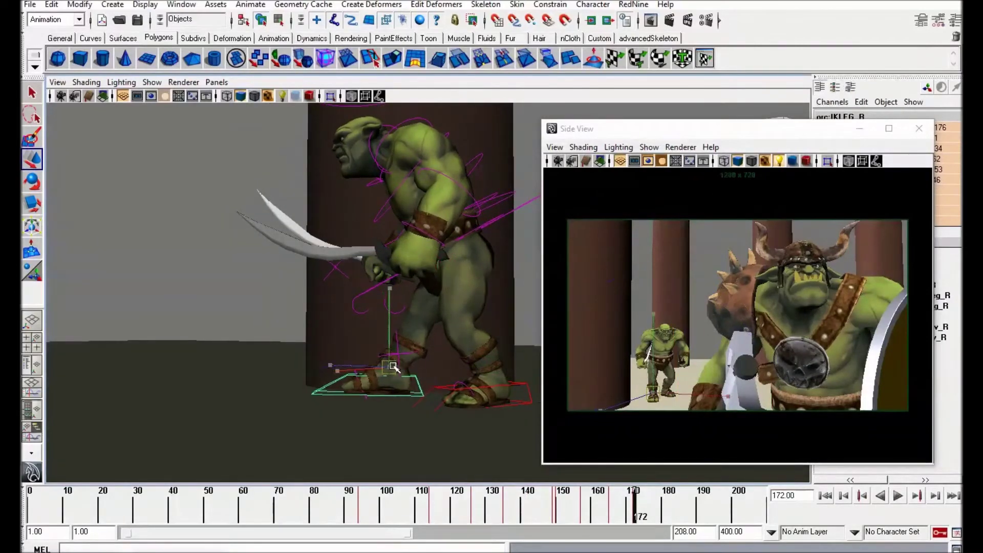
pyautogui.keyDown('alt'); pyautogui.moveTo(388, 369); pyautogui.dragTo(327, 358); pyautogui.keyUp('alt')
pyautogui.press('e')
# Step: Rotate the COG and shift it forward over the planted right foot at frame 172
pyautogui.keyDown('alt'); pyautogui.moveTo(380, 343); pyautogui.dragTo(423, 257); pyautogui.keyUp('alt')
pyautogui.click(511, 237)
pyautogui.press('e')
pyautogui.press('w')
pyautogui.press('e')
pyautogui.keyDown('alt'); pyautogui.moveTo(443, 263); pyautogui.dragTo(421, 272, button='middle'); pyautogui.keyUp('alt')
pyautogui.press('w')
# Step: Rotate the sword-wielding orc's spine control to lean his torso forward at frame 172
pyautogui.click(487, 193)
pyautogui.press('e')
pyautogui.moveTo(463, 242); pyautogui.dragTo(450, 238)
pyautogui.press('w')
# Step: Rotate the sword-wielding orc's arm controls to repose his swords at frame 172
pyautogui.keyDown('alt'); pyautogui.moveTo(348, 197); pyautogui.dragTo(409, 200); pyautogui.keyUp('alt')
pyautogui.click(396, 217)
pyautogui.press('e')
pyautogui.click(368, 199)
pyautogui.moveTo(351, 233); pyautogui.dragTo(399, 216)
pyautogui.moveTo(401, 251); pyautogui.dragTo(380, 211)
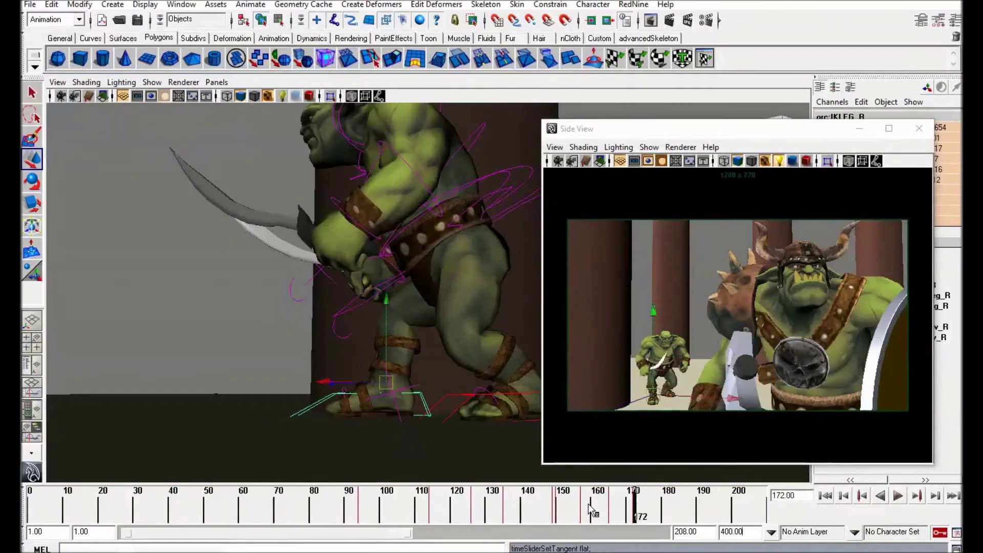
# Step: Minimize the floating camera view and scrub up to frame 172 to check the right foot's step
pyautogui.moveTo(626, 503); pyautogui.dragTo(636, 510)
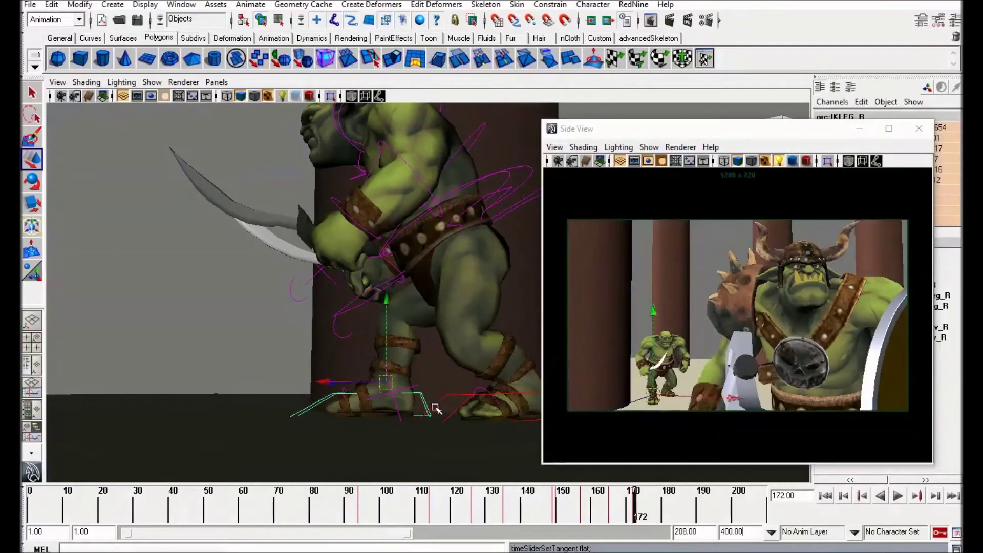
pyautogui.click(859, 127)
pyautogui.keyDown('alt'); pyautogui.moveTo(434, 335); pyautogui.dragTo(441, 321, button='middle'); pyautogui.keyUp('alt')
pyautogui.keyDown('alt'); pyautogui.moveTo(449, 320); pyautogui.dragTo(474, 328, button='right'); pyautogui.keyUp('alt')
pyautogui.moveTo(569, 506); pyautogui.dragTo(640, 522)
# Step: Copy IKLEG_R's key from frame 172, paste it at frame 165 and set the foot's Roll to -4
pyautogui.rightClick(640, 521)
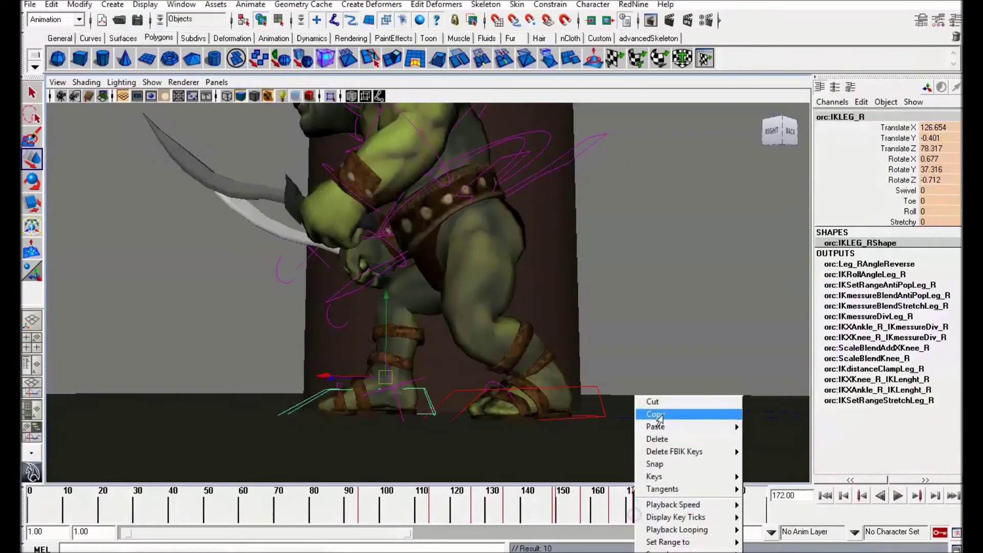
pyautogui.click(655, 416)
pyautogui.hotkey('alt', 'v')
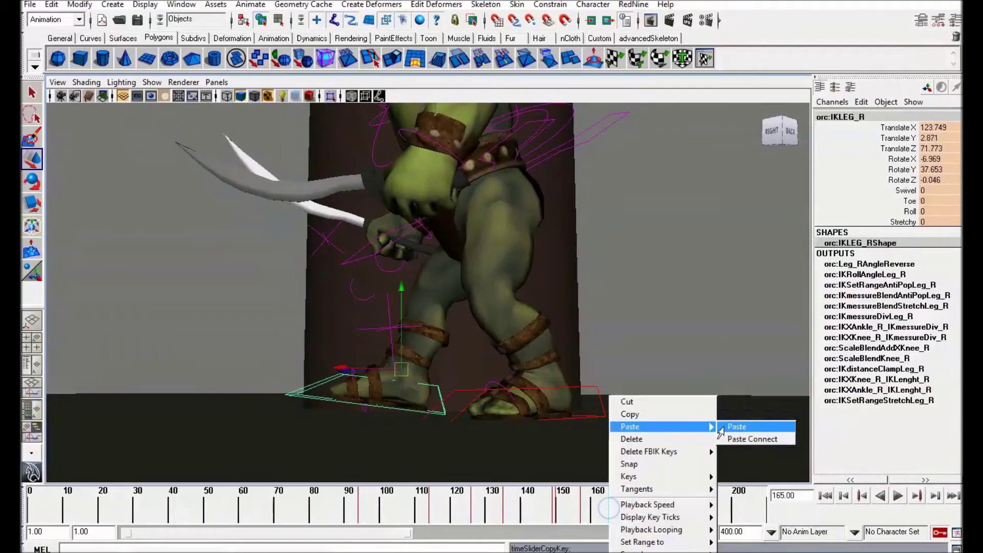
pyautogui.click(737, 427)
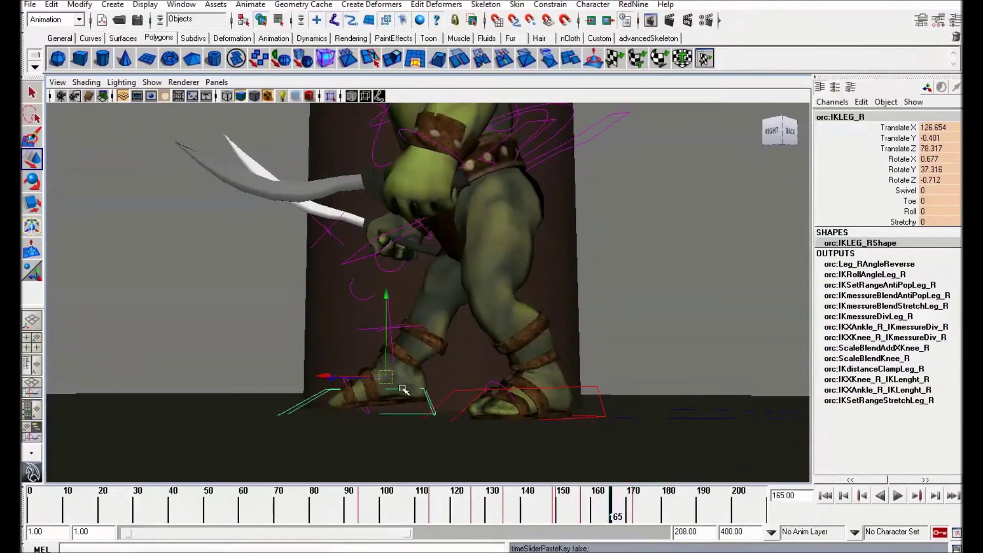
pyautogui.moveTo(614, 373); pyautogui.dragTo(585, 372, button='middle')
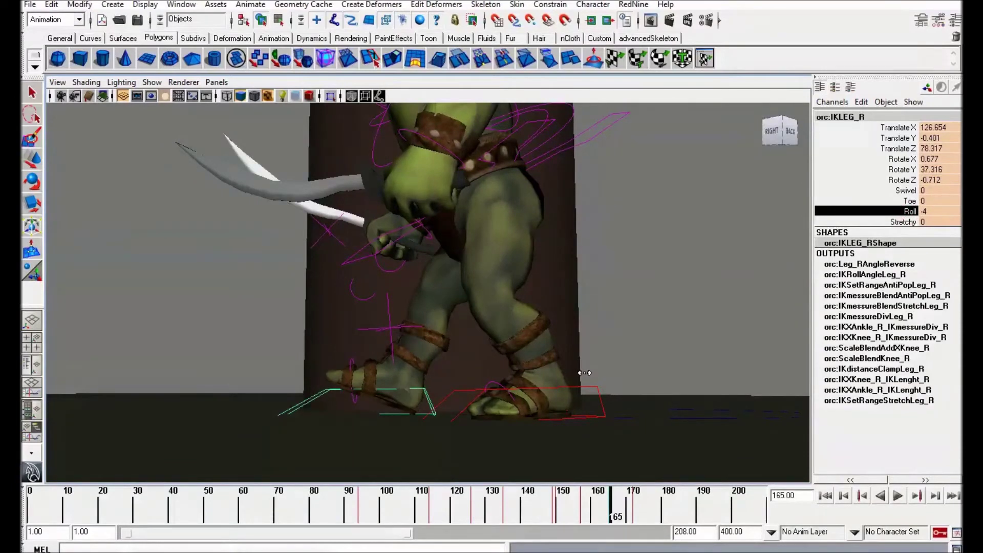
pyautogui.keyDown('alt'); pyautogui.moveTo(615, 265); pyautogui.dragTo(633, 255, button='middle'); pyautogui.keyUp('alt')
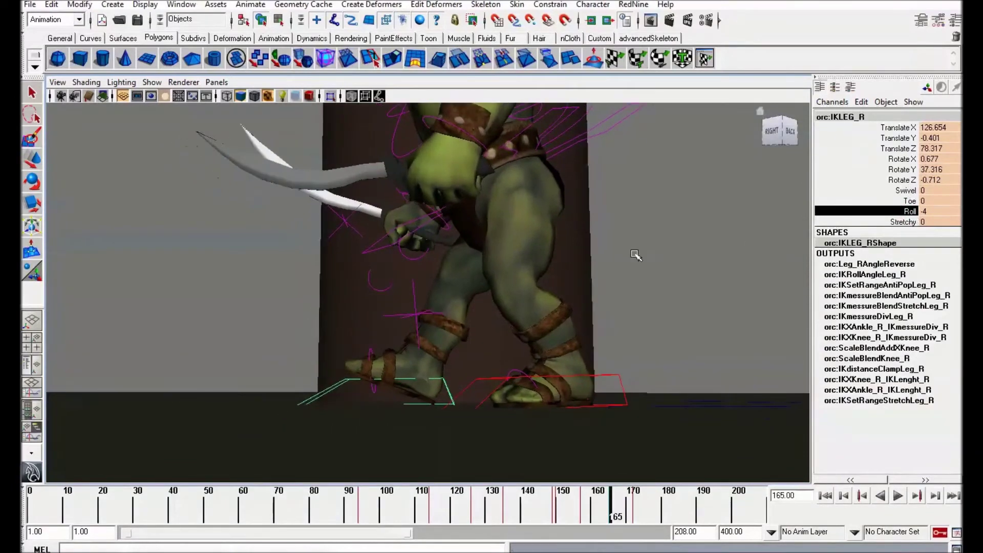
# Step: Play and scrub the right foot's step up to frame 174 to check how IKLEG_R plants on the ground
pyautogui.keyDown('alt'); pyautogui.moveTo(634, 254); pyautogui.dragTo(646, 249, button='right'); pyautogui.keyUp('alt')
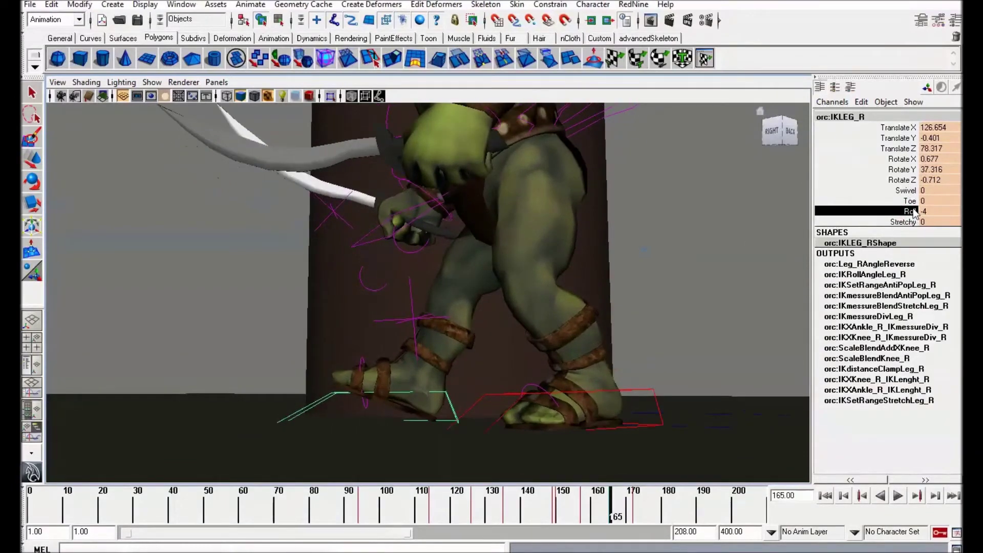
pyautogui.click(629, 504)
pyautogui.moveTo(575, 508); pyautogui.dragTo(635, 511)
pyautogui.moveTo(624, 511)
pyautogui.keyDown('shift'); pyautogui.mouseDown()
pyautogui.moveTo(634, 512)
pyautogui.moveTo(631, 521)
pyautogui.mouseUp(); pyautogui.keyUp('shift')
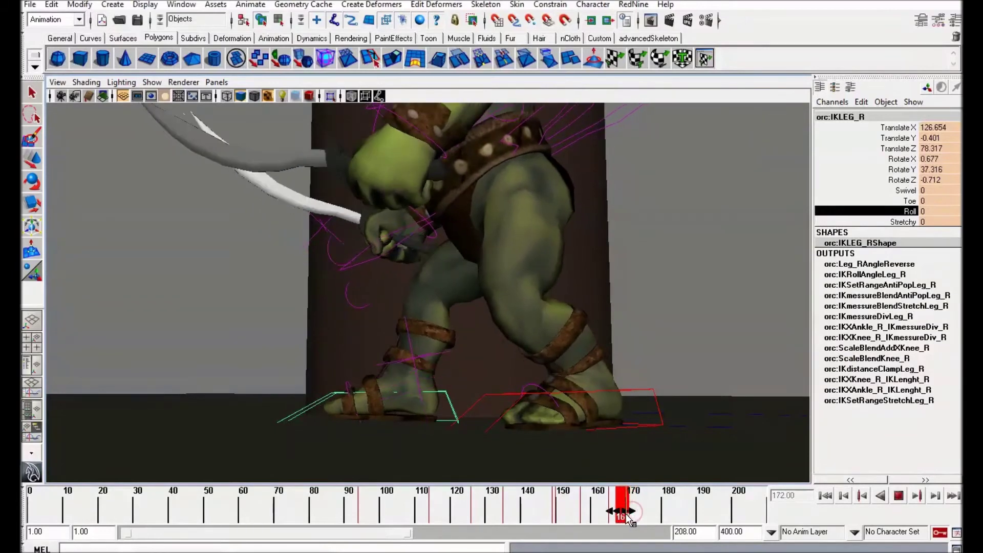
pyautogui.hotkey('alt', 'v')
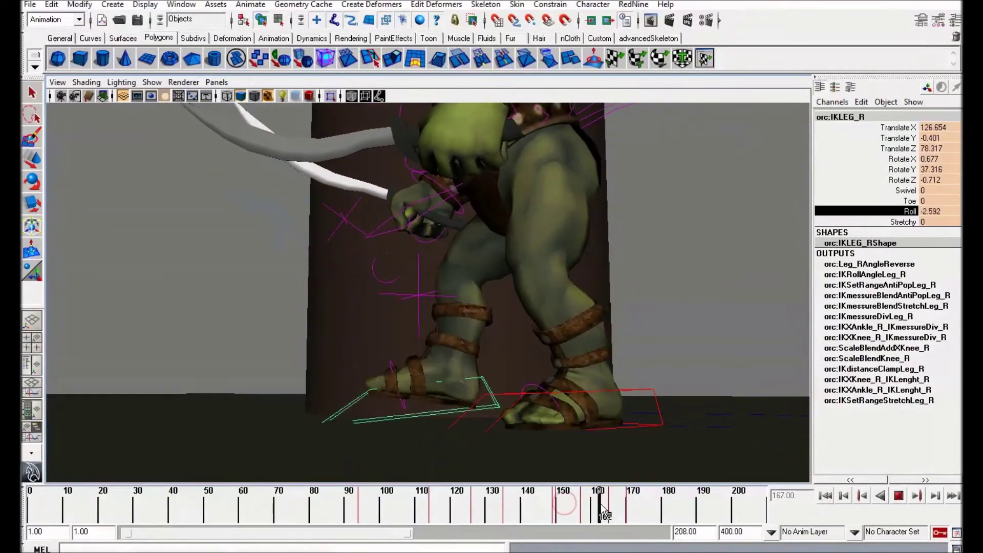
pyautogui.moveTo(611, 504); pyautogui.dragTo(642, 505)
pyautogui.keyDown('alt'); pyautogui.moveTo(517, 387); pyautogui.dragTo(485, 388, button='right'); pyautogui.keyUp('alt')
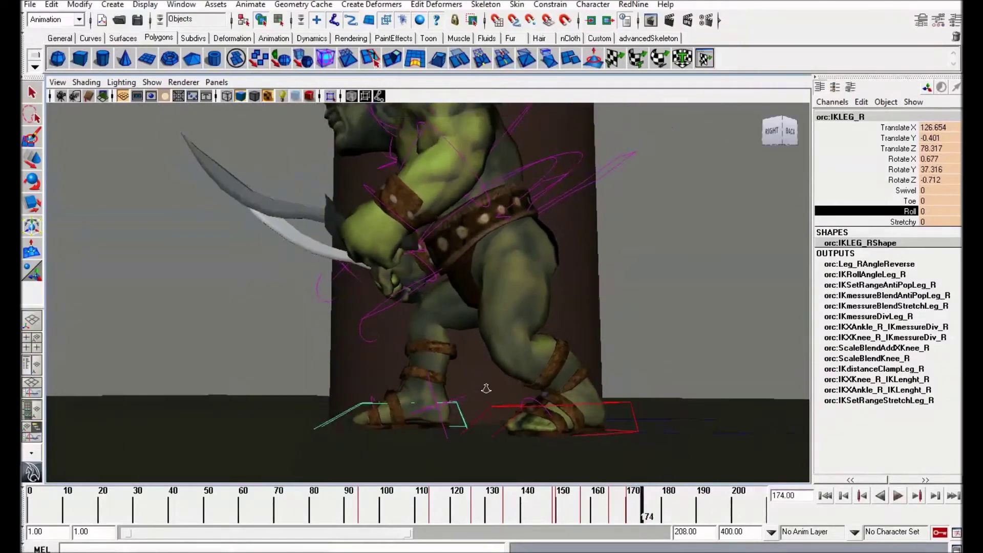
pyautogui.keyDown('alt'); pyautogui.moveTo(485, 389); pyautogui.dragTo(573, 397); pyautogui.keyUp('alt')
pyautogui.keyDown('alt'); pyautogui.moveTo(573, 398); pyautogui.dragTo(567, 379, button='right'); pyautogui.keyUp('alt')
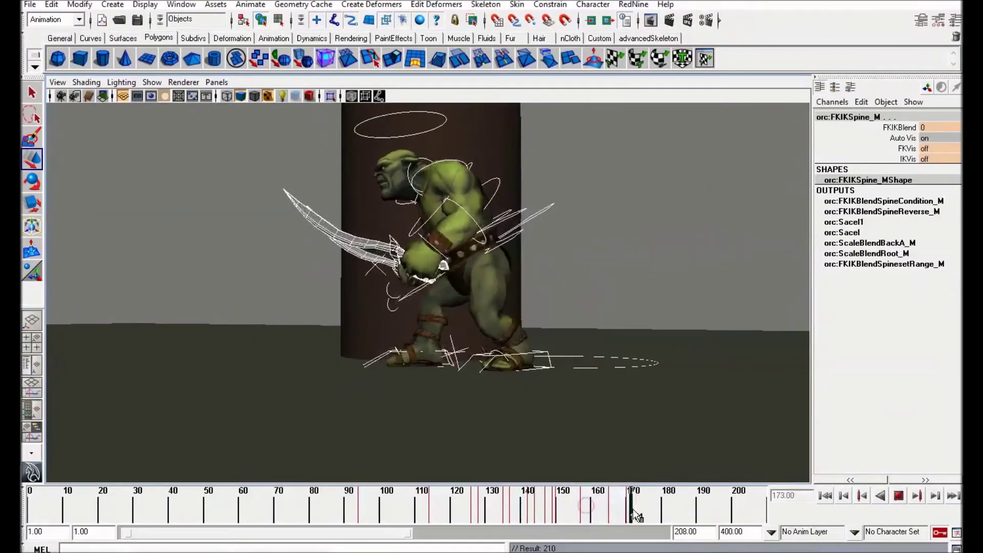
# Step: Examine the sword-wielding orc's step through frame 172 from the front and side, including his distance to the shielded orc
pyautogui.keyDown('alt'); pyautogui.moveTo(599, 384); pyautogui.dragTo(651, 447); pyautogui.keyUp('alt')
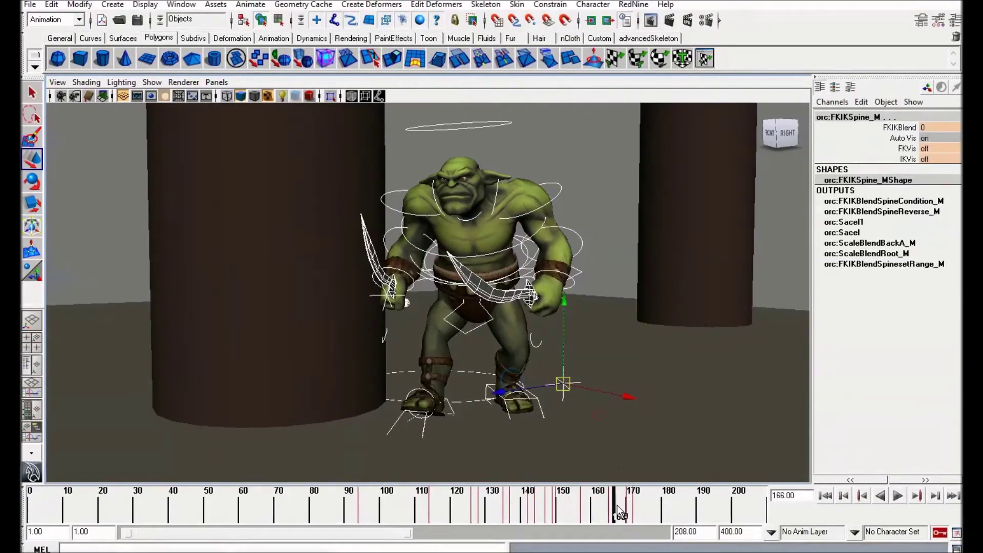
pyautogui.moveTo(616, 505)
pyautogui.mouseDown()
pyautogui.moveTo(638, 513)
pyautogui.moveTo(601, 506)
pyautogui.moveTo(634, 509)
pyautogui.mouseUp()
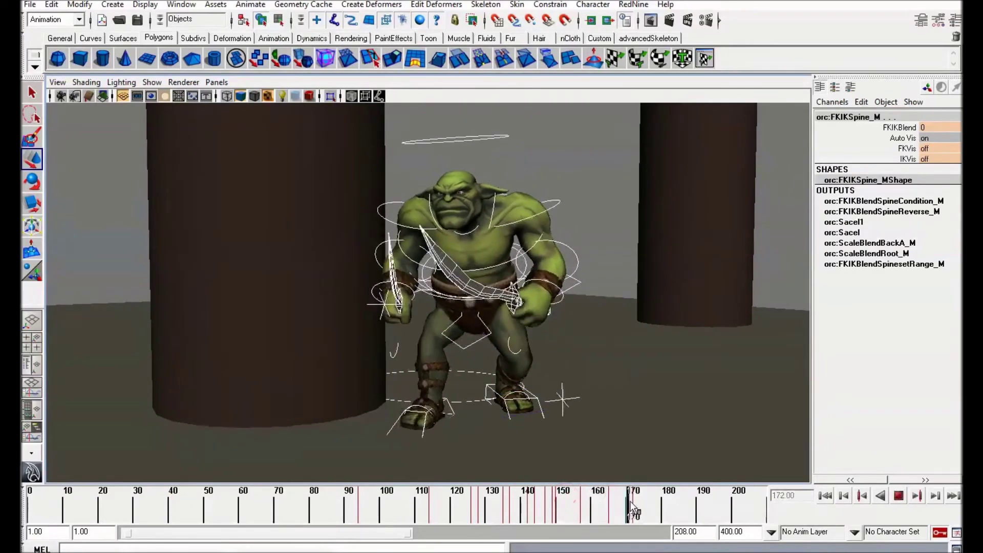
pyautogui.keyDown('alt'); pyautogui.moveTo(460, 286); pyautogui.dragTo(507, 287); pyautogui.keyUp('alt')
pyautogui.moveTo(598, 511); pyautogui.dragTo(638, 517)
pyautogui.keyDown('alt'); pyautogui.moveTo(574, 389); pyautogui.dragTo(546, 209); pyautogui.keyUp('alt')
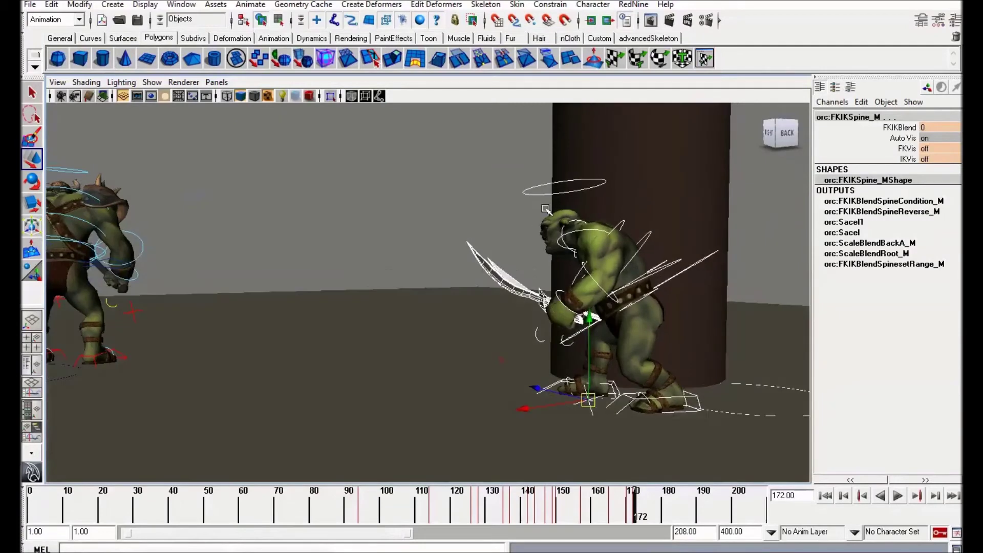
pyautogui.keyDown('alt'); pyautogui.moveTo(653, 351); pyautogui.dragTo(518, 243); pyautogui.keyUp('alt')
pyautogui.keyDown('alt'); pyautogui.moveTo(617, 346); pyautogui.dragTo(653, 326); pyautogui.keyUp('alt')
pyautogui.keyDown('alt'); pyautogui.moveTo(585, 388); pyautogui.dragTo(582, 363); pyautogui.keyUp('alt')
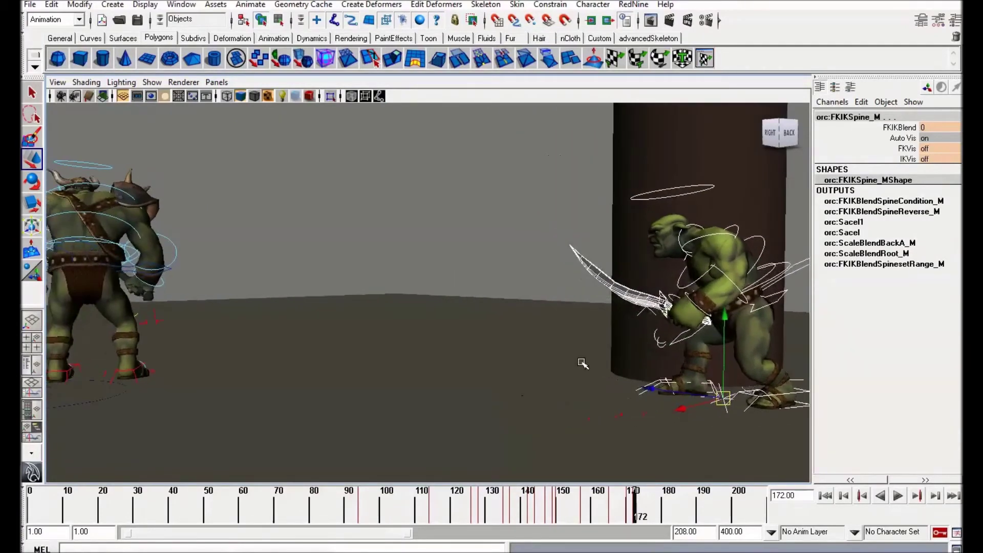
pyautogui.keyDown('alt'); pyautogui.moveTo(503, 385); pyautogui.dragTo(522, 298); pyautogui.keyUp('alt')
pyautogui.keyDown('alt'); pyautogui.moveTo(418, 248); pyautogui.dragTo(518, 213); pyautogui.keyUp('alt')
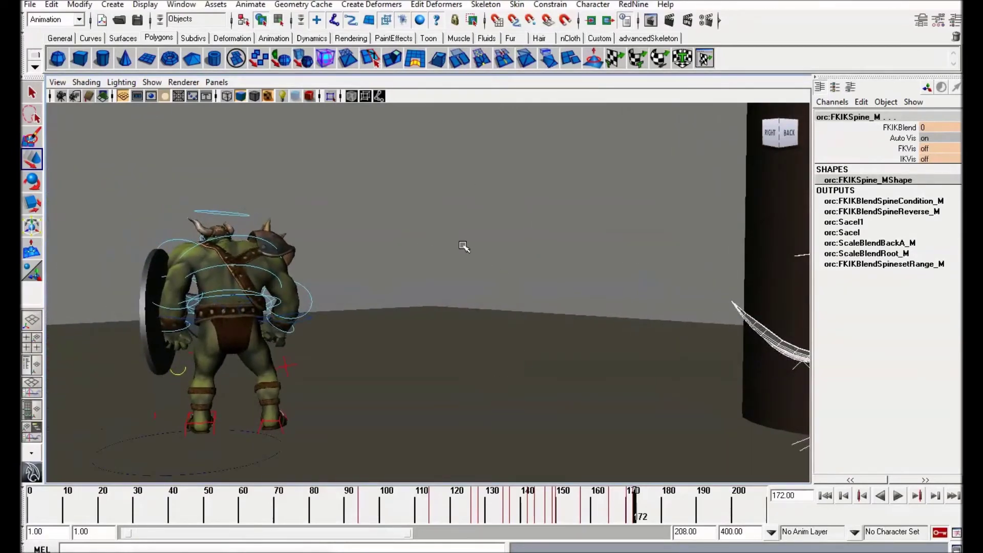
# Step: Compare the space between the two orcs and inspect the sword-wielding orc's side profile at frame 165
pyautogui.keyDown('alt'); pyautogui.moveTo(440, 235); pyautogui.dragTo(438, 242, button='middle'); pyautogui.keyUp('alt')
pyautogui.keyDown('alt'); pyautogui.moveTo(630, 329); pyautogui.dragTo(307, 282, button='middle'); pyautogui.keyUp('alt')
pyautogui.keyDown('alt'); pyautogui.moveTo(307, 282); pyautogui.dragTo(368, 276); pyautogui.keyUp('alt')
pyautogui.click(349, 186)
pyautogui.moveTo(349, 186); pyautogui.dragTo(640, 405)
pyautogui.keyDown('alt'); pyautogui.moveTo(640, 404); pyautogui.dragTo(557, 362, button='middle'); pyautogui.keyUp('alt')
pyautogui.keyDown('alt'); pyautogui.moveTo(503, 430); pyautogui.dragTo(578, 419, button='right'); pyautogui.keyUp('alt')
pyautogui.keyDown('alt'); pyautogui.moveTo(578, 420); pyautogui.dragTo(606, 405); pyautogui.keyUp('alt')
pyautogui.moveTo(579, 505); pyautogui.dragTo(610, 505)
pyautogui.keyDown('alt'); pyautogui.moveTo(637, 221); pyautogui.dragTo(596, 245, button='middle'); pyautogui.keyUp('alt')
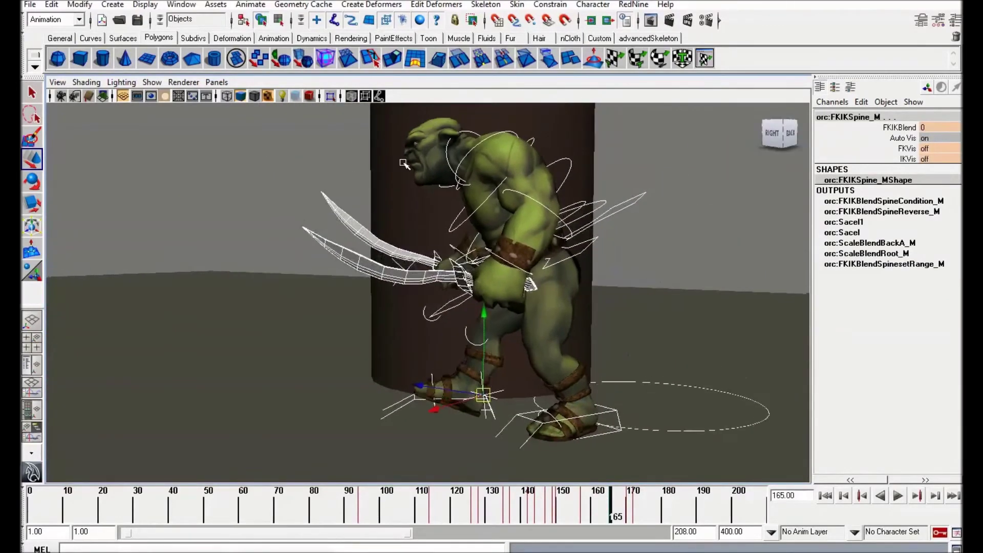
# Step: Scrub repeatedly through the orc's steps beyond frame 140 and inspect the body motion from several angles
pyautogui.moveTo(506, 501); pyautogui.dragTo(583, 507)
pyautogui.moveTo(516, 508); pyautogui.dragTo(645, 521)
pyautogui.moveTo(568, 510); pyautogui.dragTo(614, 509)
pyautogui.moveTo(554, 511); pyautogui.dragTo(603, 502)
pyautogui.moveTo(522, 498); pyautogui.dragTo(653, 504)
pyautogui.moveTo(604, 503)
pyautogui.mouseDown()
pyautogui.moveTo(613, 504)
pyautogui.moveTo(606, 512)
pyautogui.moveTo(659, 512)
pyautogui.mouseUp()
pyautogui.keyDown('alt'); pyautogui.moveTo(486, 410); pyautogui.dragTo(610, 432); pyautogui.keyUp('alt')
pyautogui.moveTo(655, 507); pyautogui.dragTo(658, 509)
pyautogui.keyDown('alt'); pyautogui.moveTo(451, 303); pyautogui.dragTo(496, 320, button='middle'); pyautogui.keyUp('alt')
pyautogui.keyDown('alt'); pyautogui.moveTo(496, 320); pyautogui.dragTo(353, 323); pyautogui.keyUp('alt')
pyautogui.moveTo(616, 516)
pyautogui.mouseDown()
pyautogui.moveTo(633, 515)
pyautogui.moveTo(608, 512)
pyautogui.moveTo(658, 510)
pyautogui.mouseUp()
pyautogui.keyDown('alt'); pyautogui.moveTo(620, 346); pyautogui.dragTo(573, 327); pyautogui.keyUp('alt')
pyautogui.moveTo(553, 364)
pyautogui.keyDown('alt'); pyautogui.mouseDown()
pyautogui.moveTo(537, 379)
pyautogui.moveTo(548, 380)
pyautogui.mouseUp(); pyautogui.keyUp('alt')
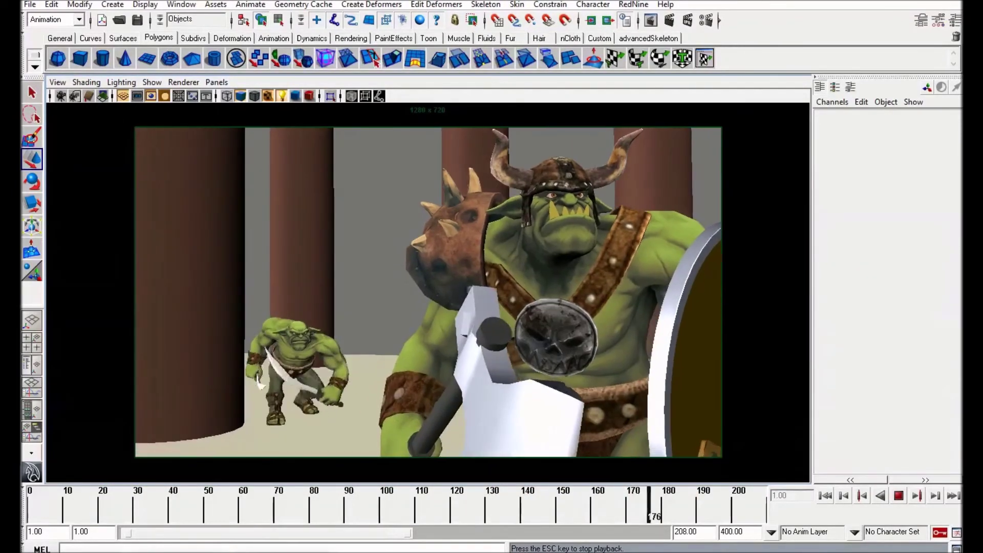
# Step: Scrub and play the two-orc shot through the render camera to judge the orc's forward walk
pyautogui.press('Escape')
pyautogui.moveTo(671, 512); pyautogui.dragTo(695, 515)
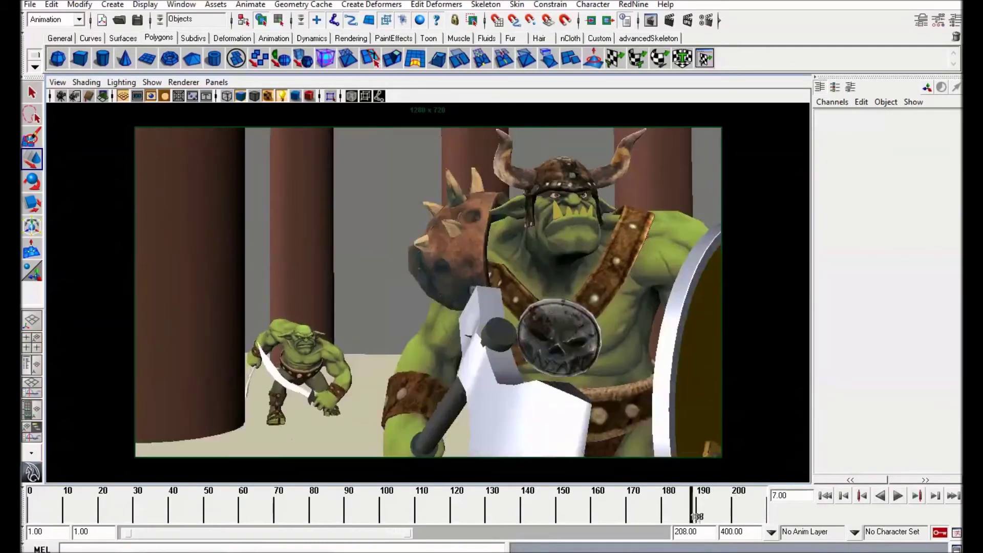
pyautogui.hotkey('alt', 'v')
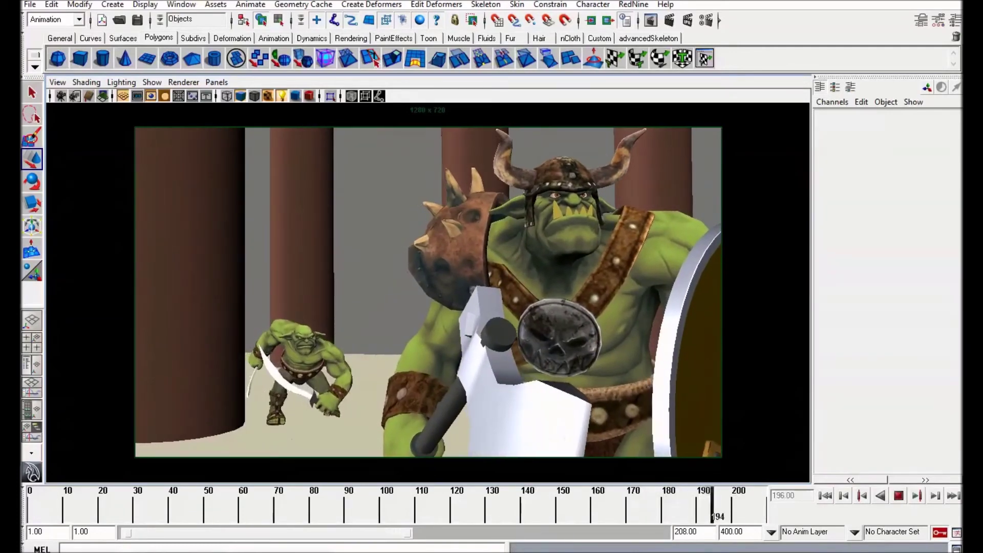
pyautogui.press('Escape')
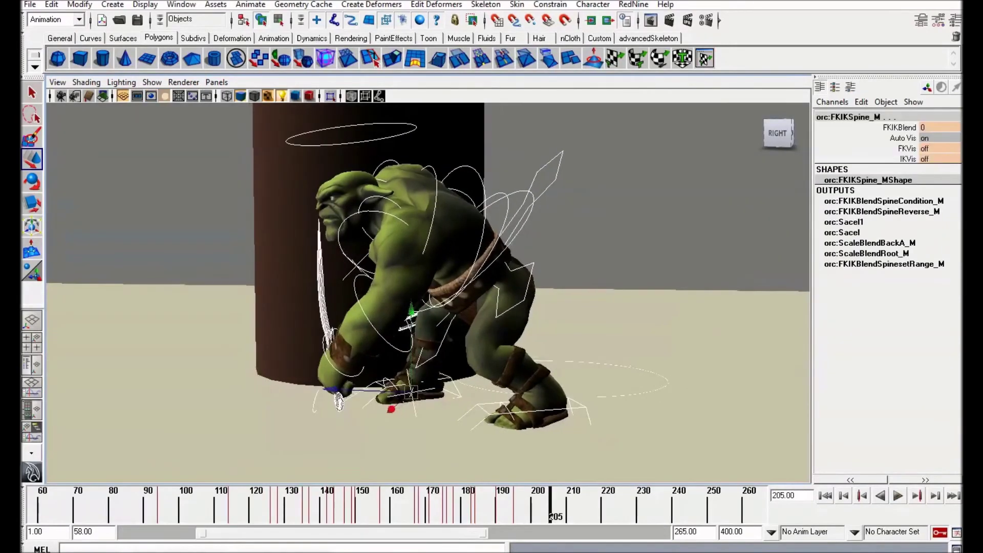
# Step: Adjust and rotate the sword-wielding orc's torso controls to refine his crouched pose at frame 208
pyautogui.hotkey('alt', 'v')
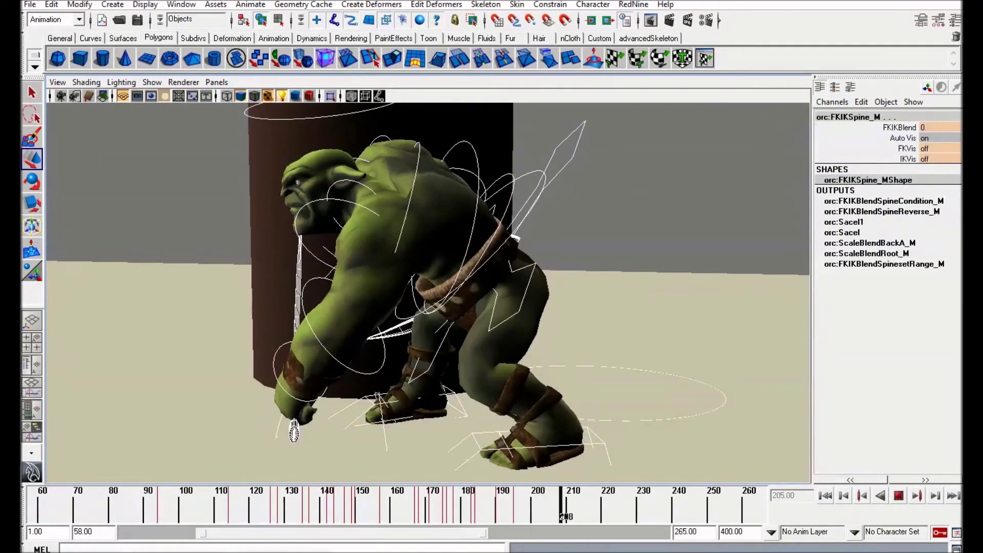
pyautogui.hotkey('alt', 'v')
pyautogui.click(555, 150)
pyautogui.keyDown('alt'); pyautogui.moveTo(556, 150); pyautogui.dragTo(537, 140); pyautogui.keyUp('alt')
pyautogui.moveTo(485, 255); pyautogui.dragTo(581, 267)
pyautogui.press('e')
pyautogui.moveTo(435, 307); pyautogui.dragTo(441, 328)
pyautogui.press('w')
pyautogui.click(512, 213)
pyautogui.press('e')
pyautogui.moveTo(450, 256); pyautogui.dragTo(487, 254)
pyautogui.press('w')
# Step: Rotate the Elbow_L and Wrist_L controls to repose the orc's lowered left arm and sword at frame 208
pyautogui.click(568, 327)
pyautogui.keyDown('alt'); pyautogui.moveTo(546, 319); pyautogui.dragTo(530, 278, button='middle'); pyautogui.keyUp('alt')
pyautogui.press('e')
pyautogui.moveTo(425, 307); pyautogui.dragTo(450, 348)
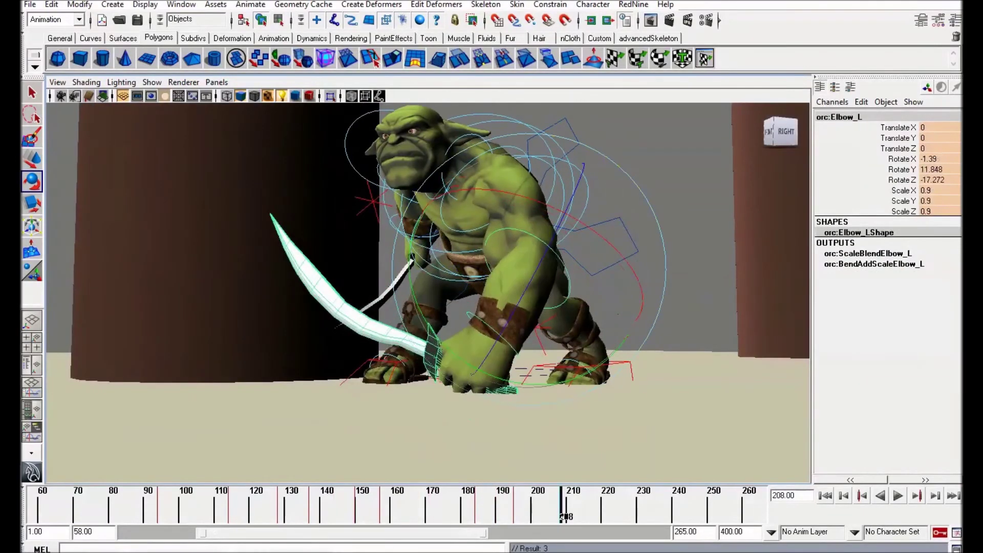
pyautogui.press('Down')
pyautogui.press('e')
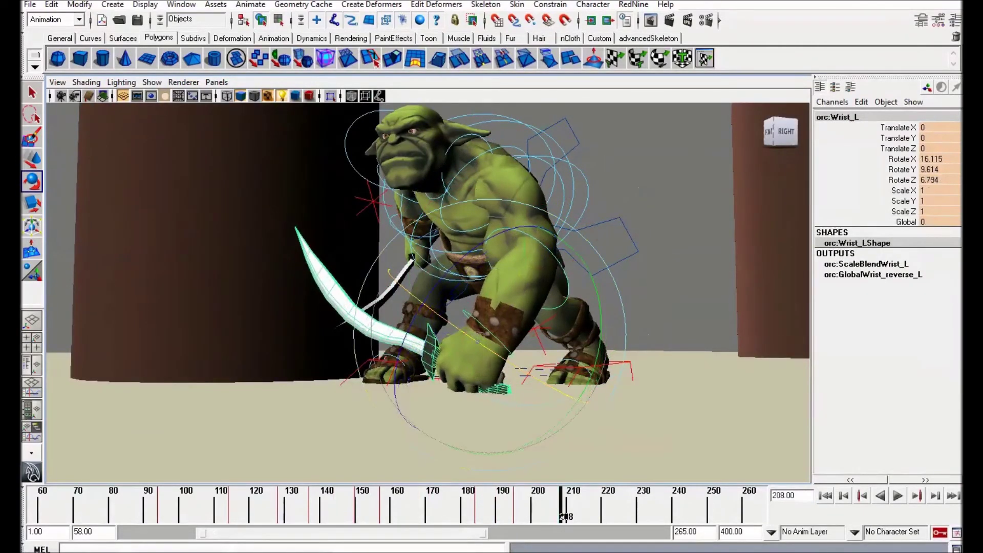
pyautogui.keyDown('alt'); pyautogui.moveTo(461, 266); pyautogui.dragTo(507, 256); pyautogui.keyUp('alt')
# Step: Adjust the Scapula_L control and rotate the controls around the orc's head at frame 208
pyautogui.click(476, 144)
pyautogui.press('e')
pyautogui.keyDown('alt'); pyautogui.moveTo(460, 266); pyautogui.dragTo(553, 268); pyautogui.keyUp('alt')
pyautogui.press('w')
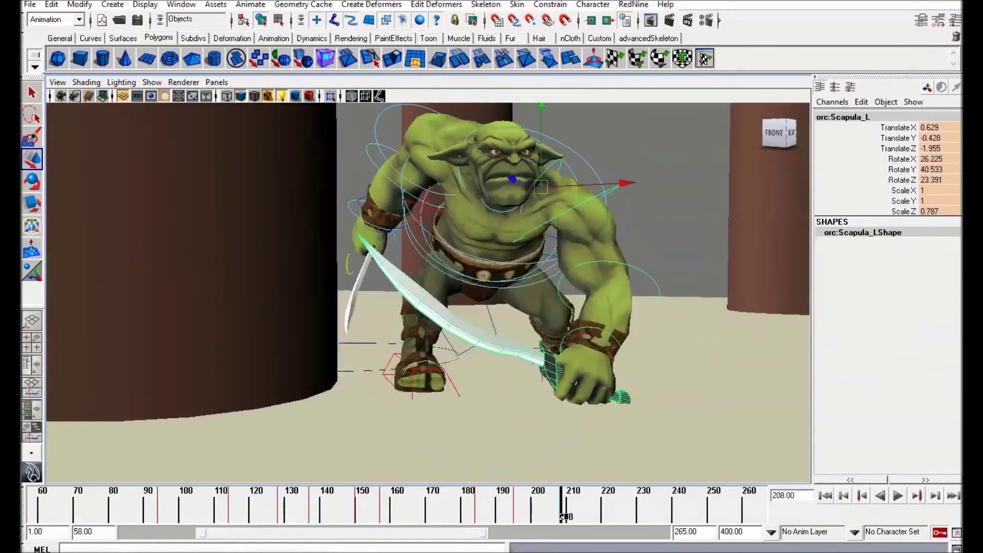
pyautogui.keyDown('alt'); pyautogui.moveTo(461, 266); pyautogui.dragTo(502, 266, button='right'); pyautogui.keyUp('alt')
pyautogui.click(514, 196)
pyautogui.press('e')
pyautogui.moveTo(482, 169); pyautogui.dragTo(499, 182)
pyautogui.press('w')
pyautogui.keyDown('alt'); pyautogui.moveTo(460, 231); pyautogui.dragTo(450, 315, button='middle'); pyautogui.keyUp('alt')
pyautogui.click(501, 121)
pyautogui.press('e')
pyautogui.keyDown('alt'); pyautogui.moveTo(461, 287); pyautogui.dragTo(440, 287, button='right'); pyautogui.keyUp('alt')
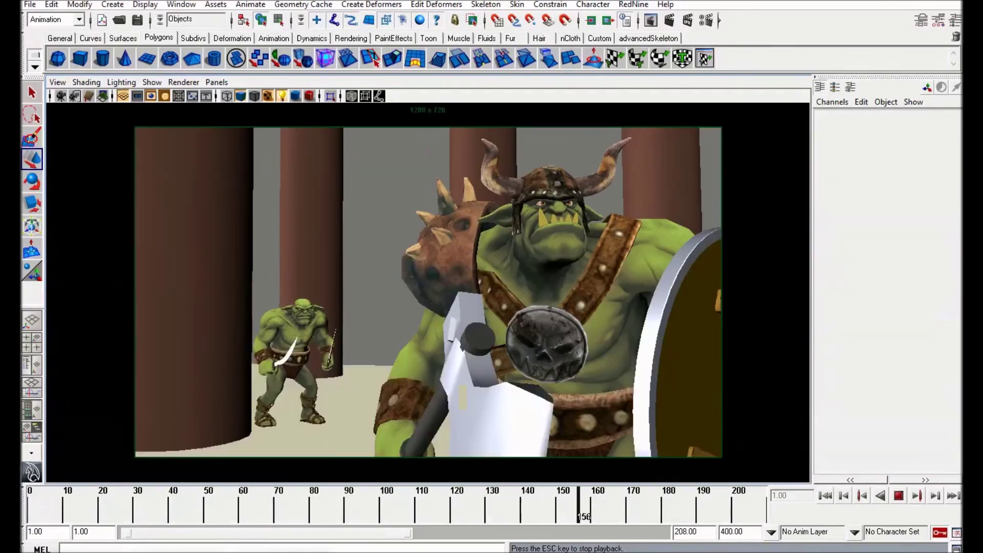
# Step: Review the updated two-orc shot through the render camera, scrubbing and playing the crouch after frame 170
pyautogui.press('Escape')
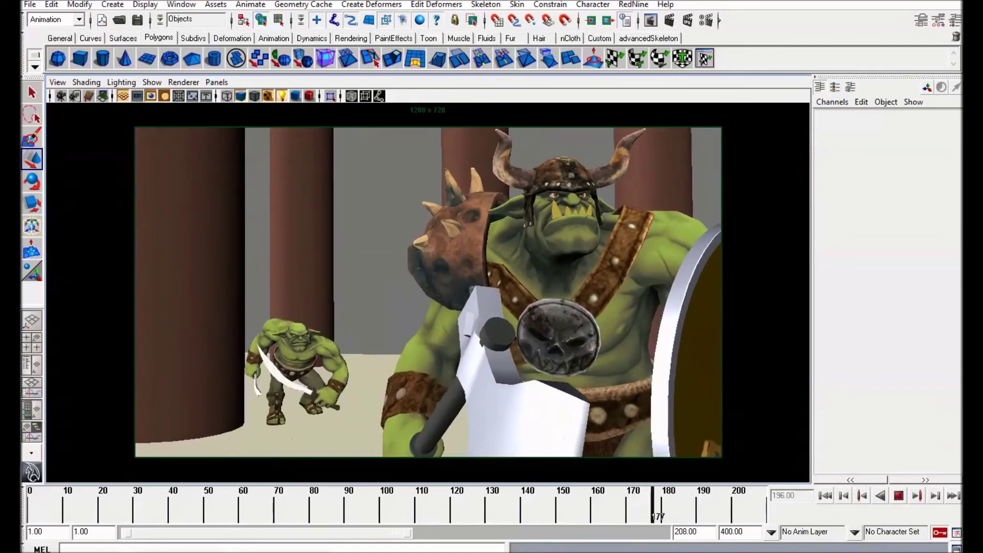
pyautogui.moveTo(726, 507); pyautogui.dragTo(653, 507)
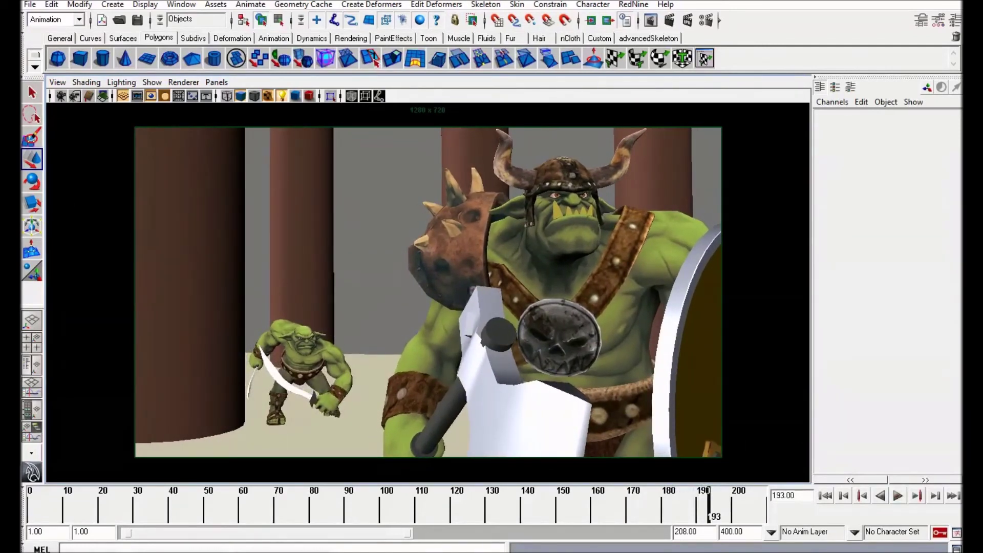
pyautogui.hotkey('alt', 'v')
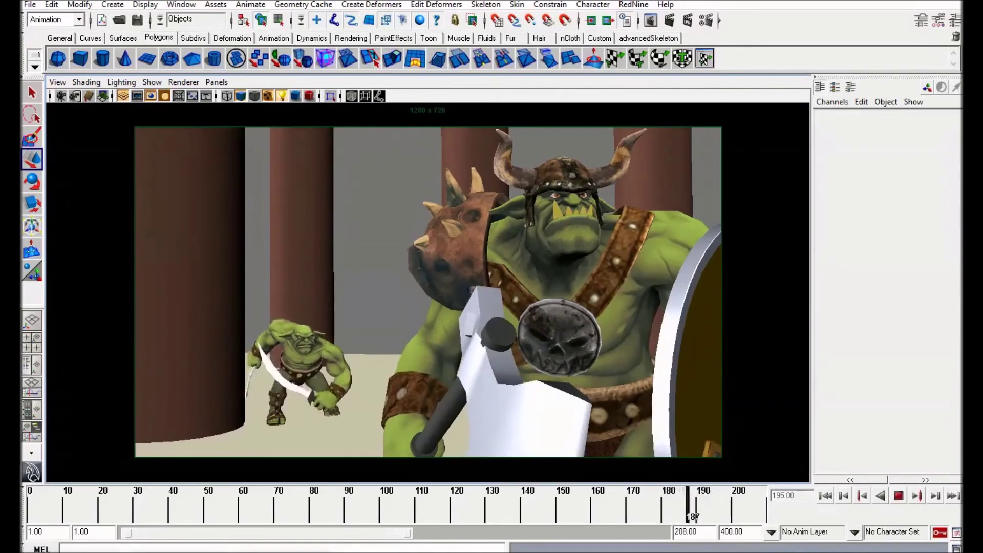